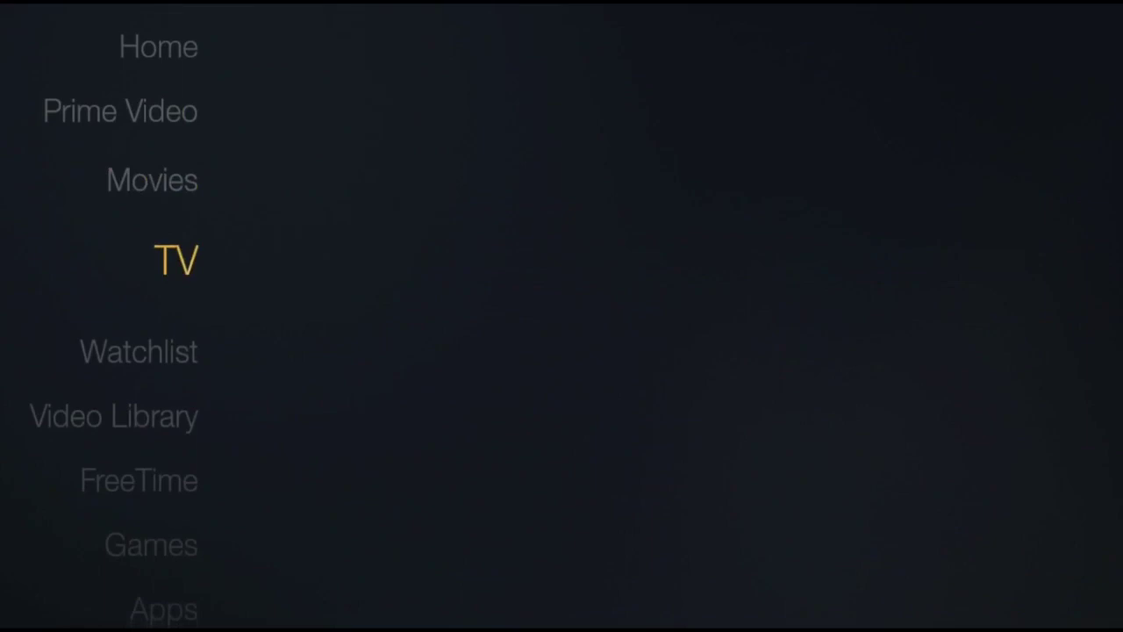
Open the About section of the Fire TV's System settings and check the device's software version and network details.
{"action": "key", "text": "Down"}
{"action": "key", "text": "Down"}
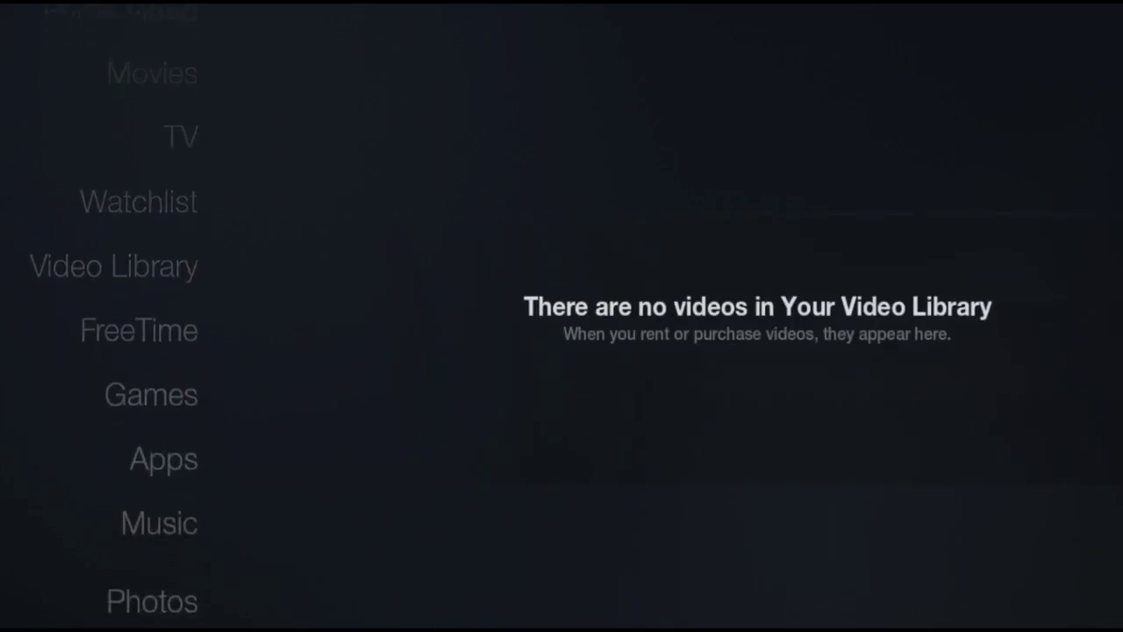
{"action": "key", "text": "Right"}
{"action": "key", "text": "Right"}
{"action": "key", "text": "Right"}
{"action": "key", "text": "Right"}
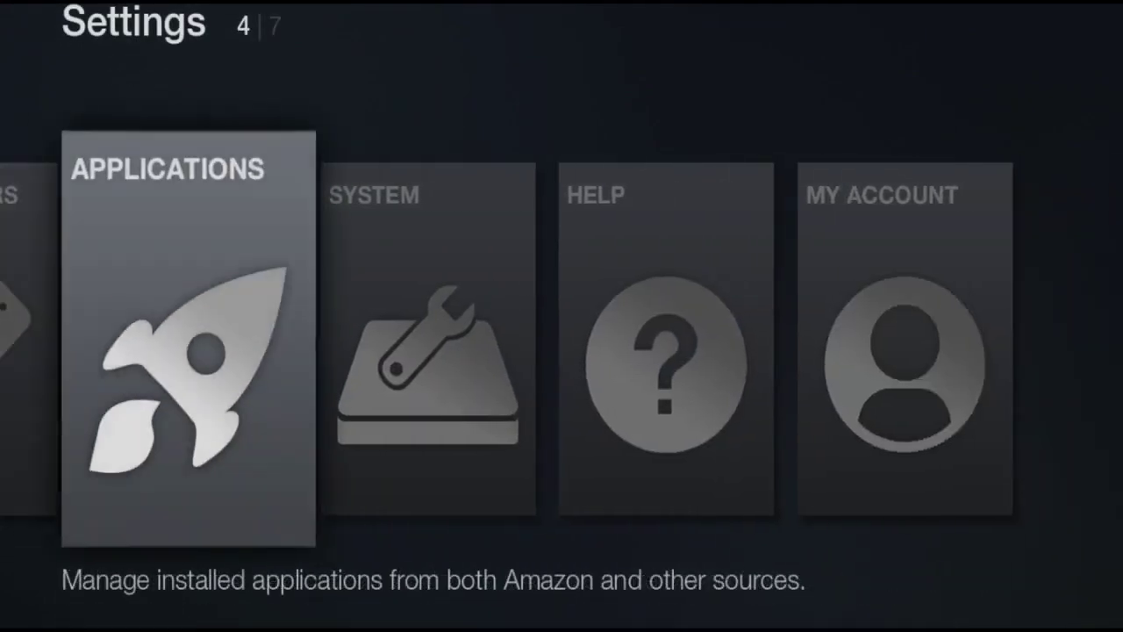
{"action": "key", "text": "Right"}
{"action": "key", "text": "Return"}
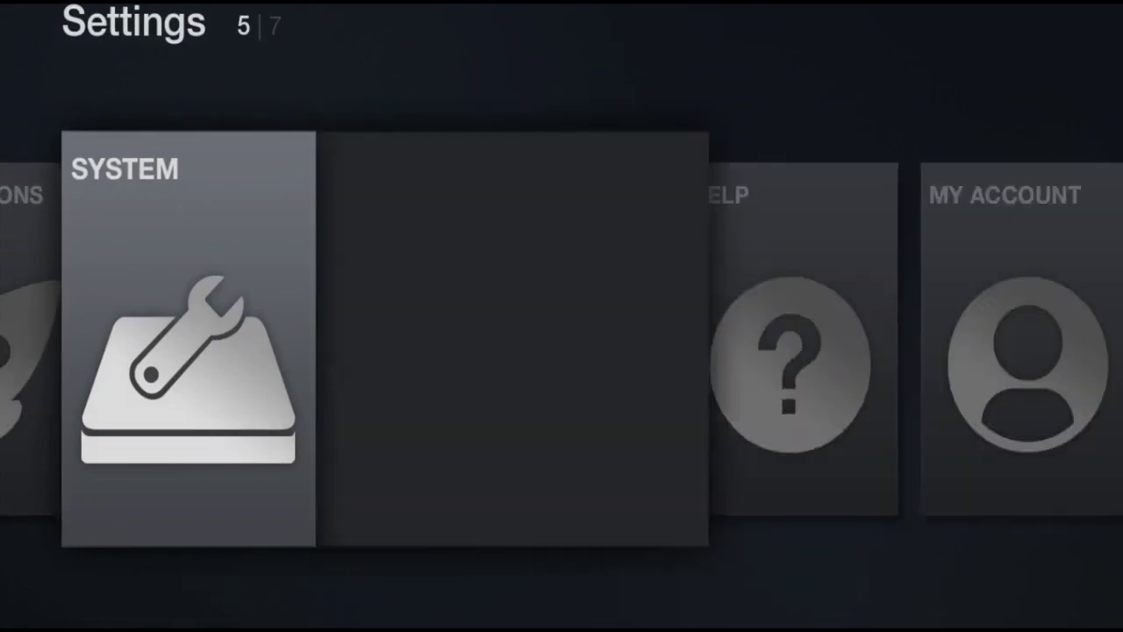
{"action": "key", "text": "Return"}
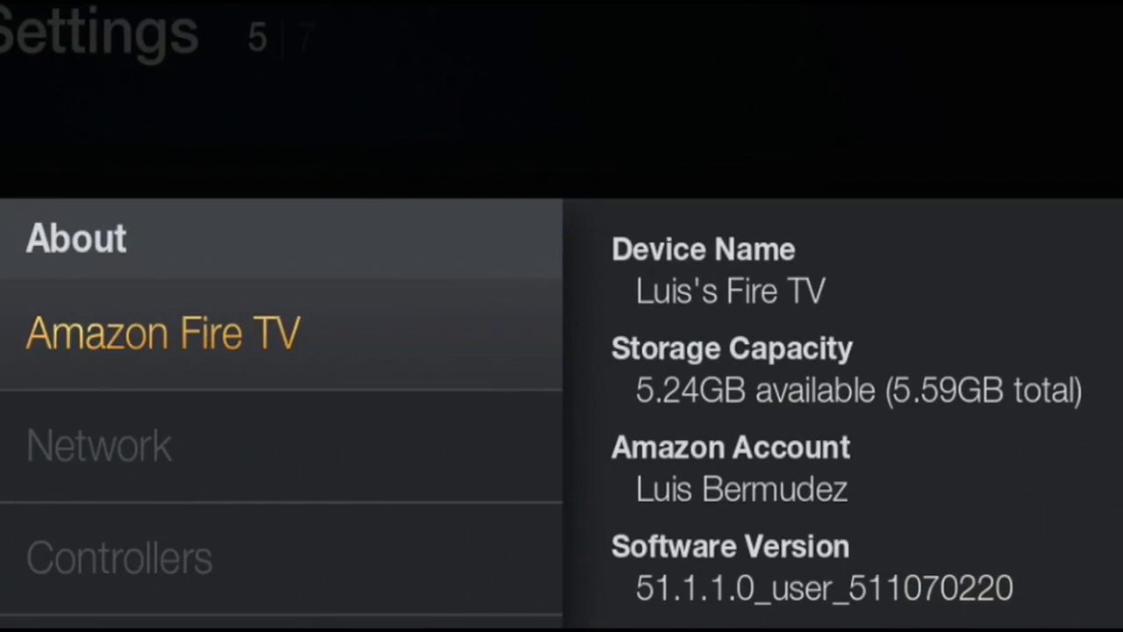
{"action": "key", "text": "Down"}
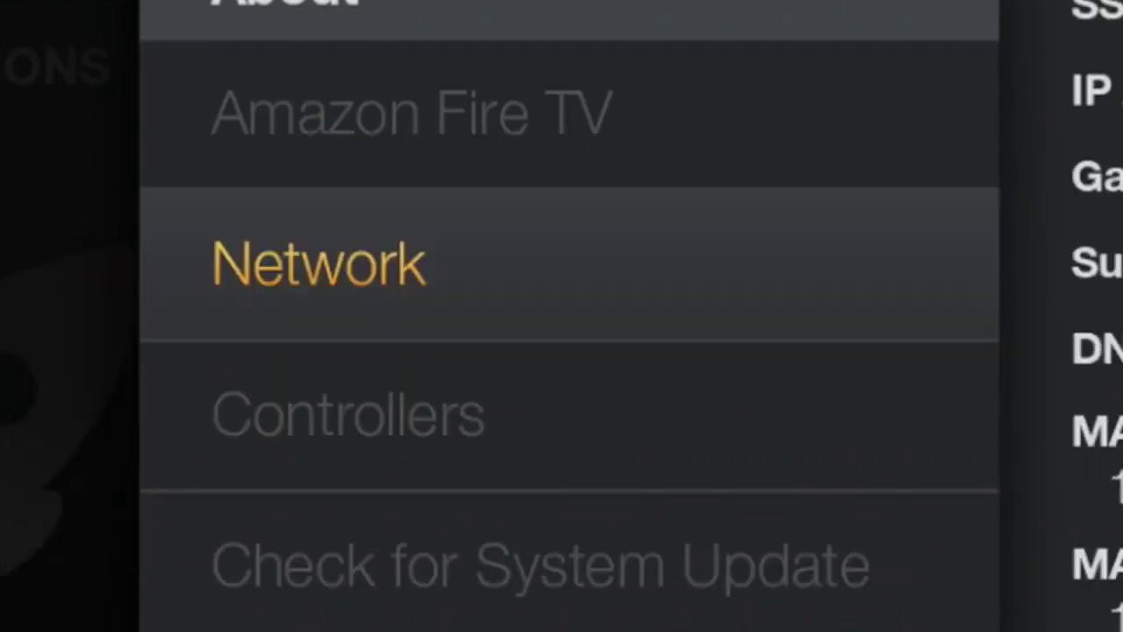
Make sure ADB debugging is turned on in the system's developer options, and return to the main menu.
{"action": "key", "text": "Escape"}
{"action": "key", "text": "Down"}
{"action": "key", "text": "Down"}
{"action": "key", "text": "Down"}
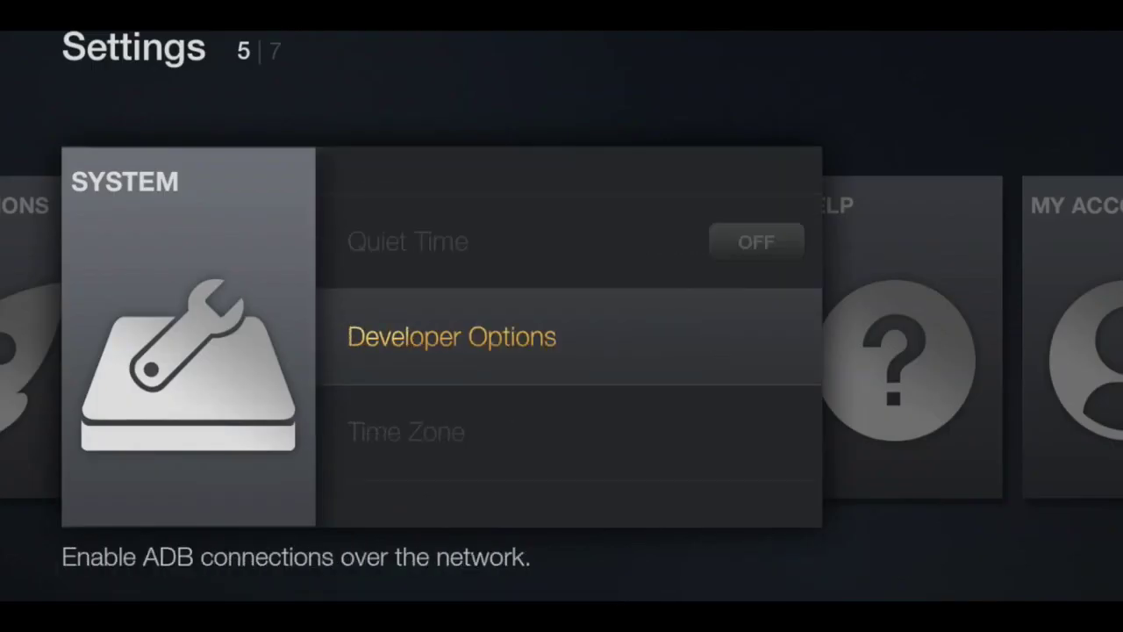
{"action": "key", "text": "Return"}
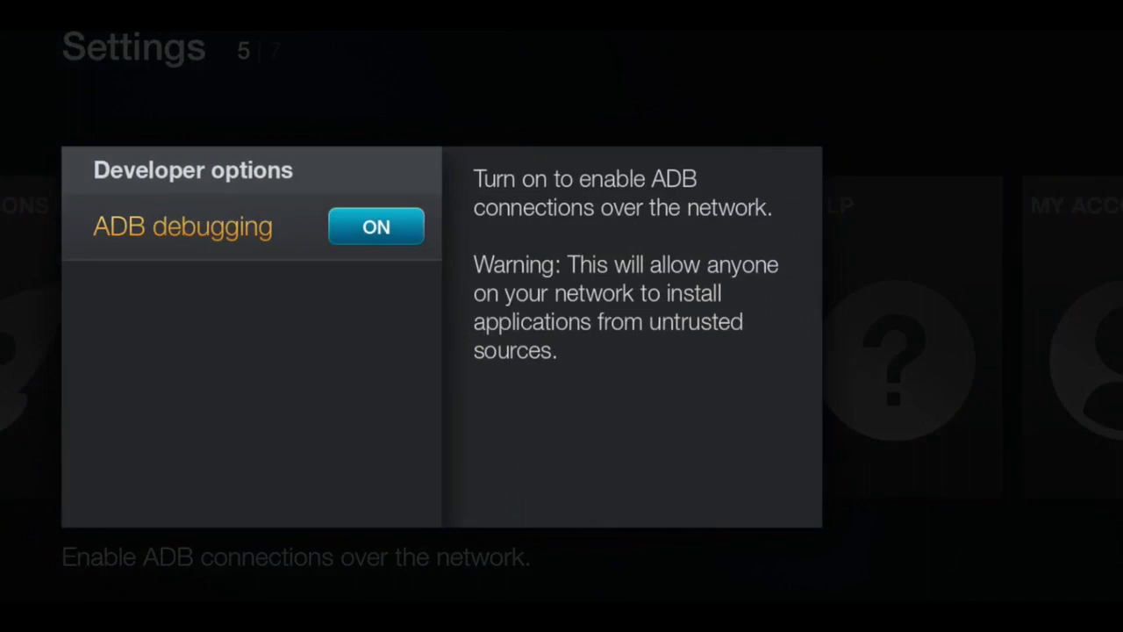
{"action": "key", "text": "Return"}
{"action": "key", "text": "Return"}
{"action": "key", "text": "Escape"}
{"action": "key", "text": "Escape"}
{"action": "key", "text": "Escape"}
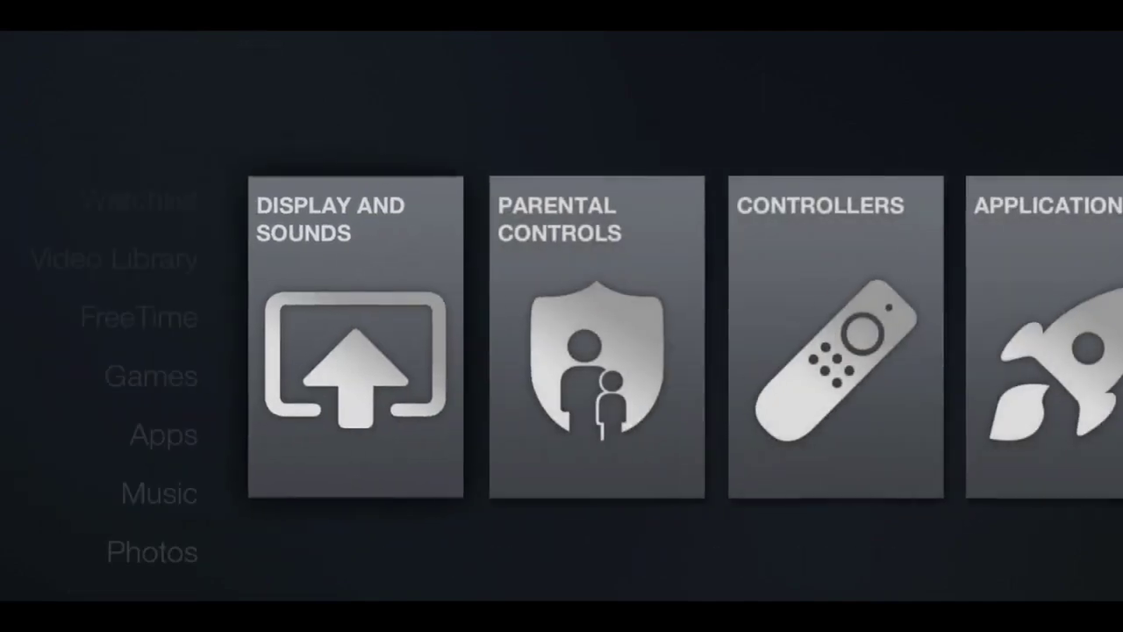
{"action": "key", "text": "Escape"}
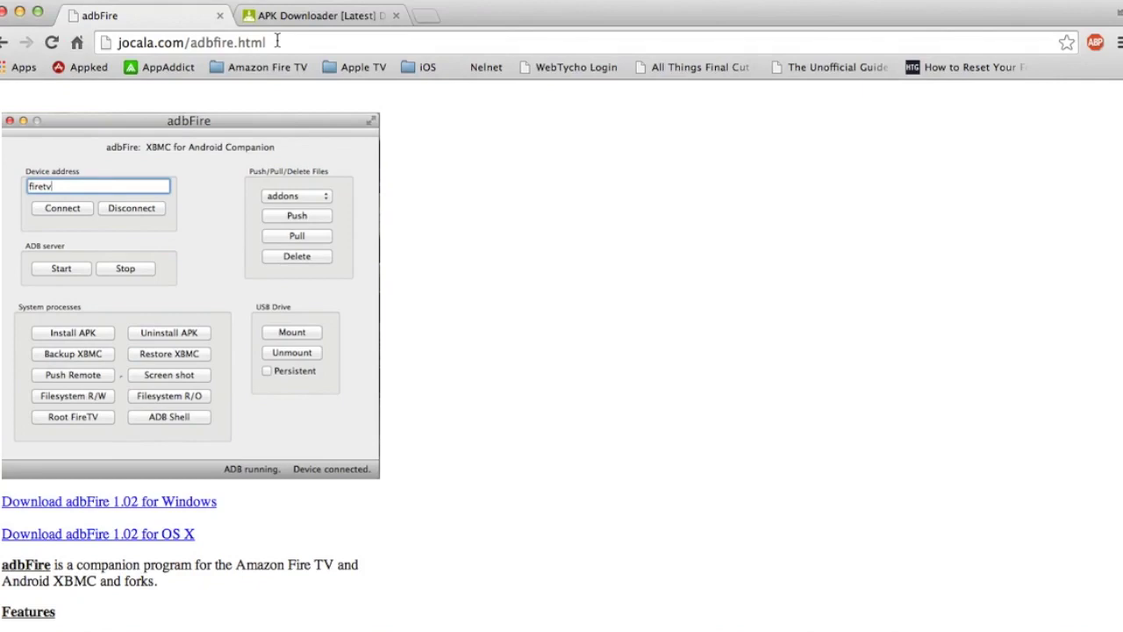
In the web browser, review and close the adbFire download page, and generate the APK download link for stericson.busybox.
{"action": "scroll", "coordinate": [293, 429], "scroll_direction": "down", "scroll_amount": 5}
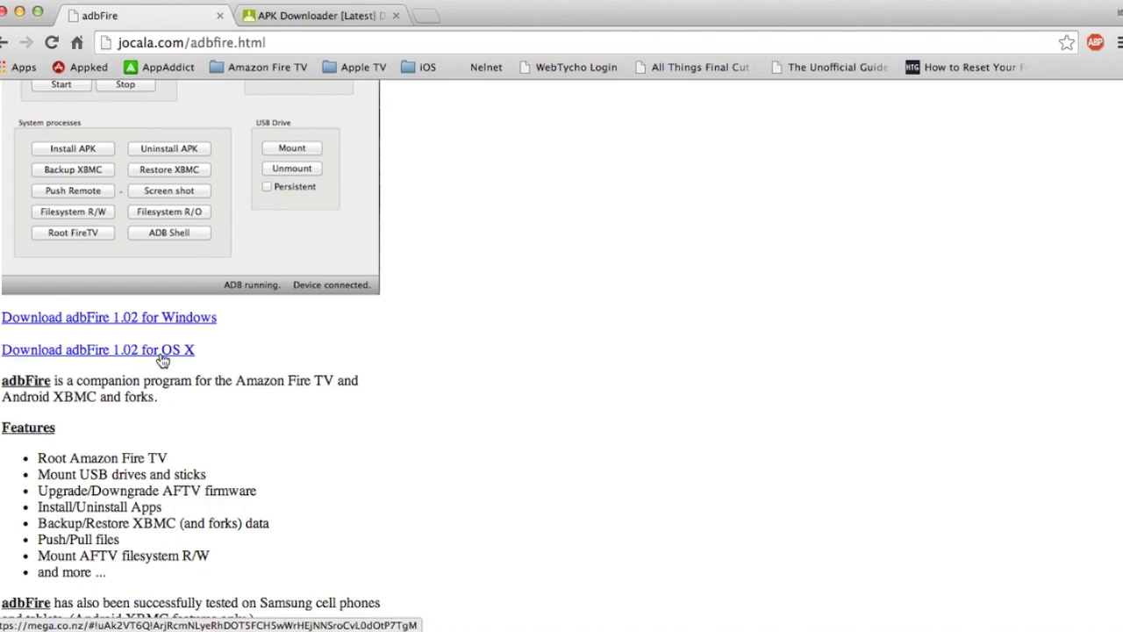
{"action": "left_click", "coordinate": [220, 16]}
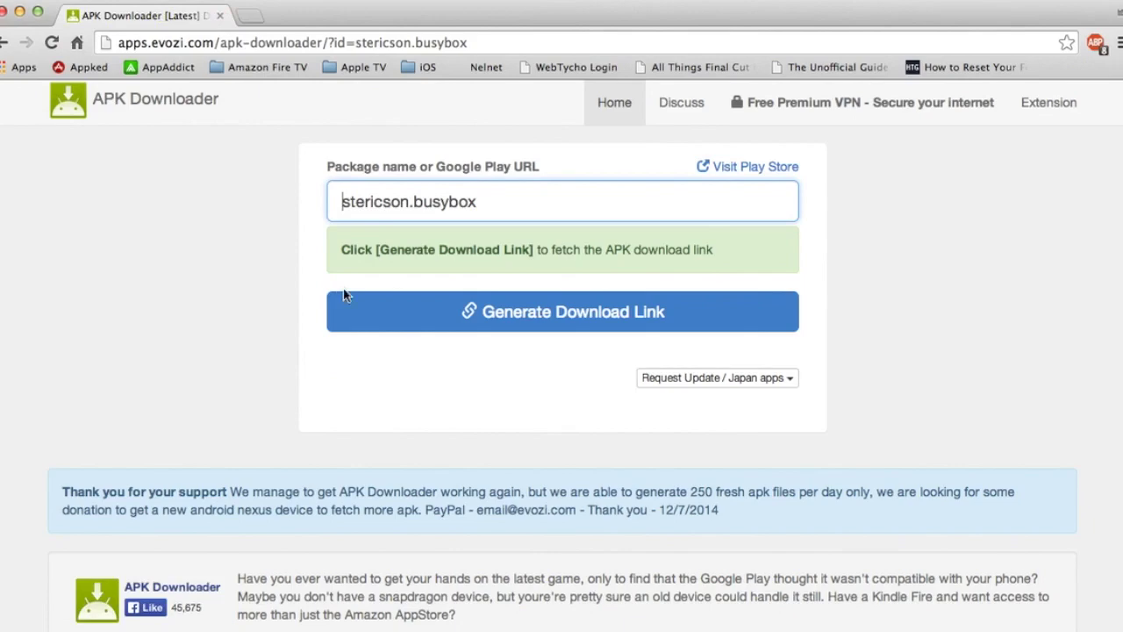
{"action": "left_click", "coordinate": [364, 317]}
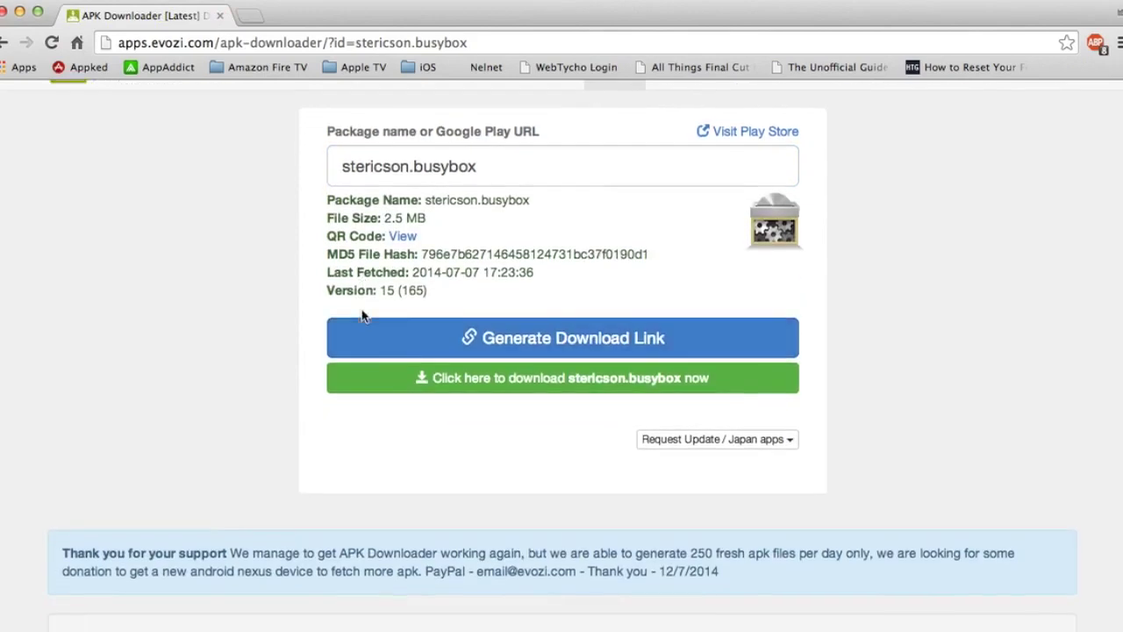
{"action": "scroll", "coordinate": [422, 368], "scroll_direction": "down", "scroll_amount": 1}
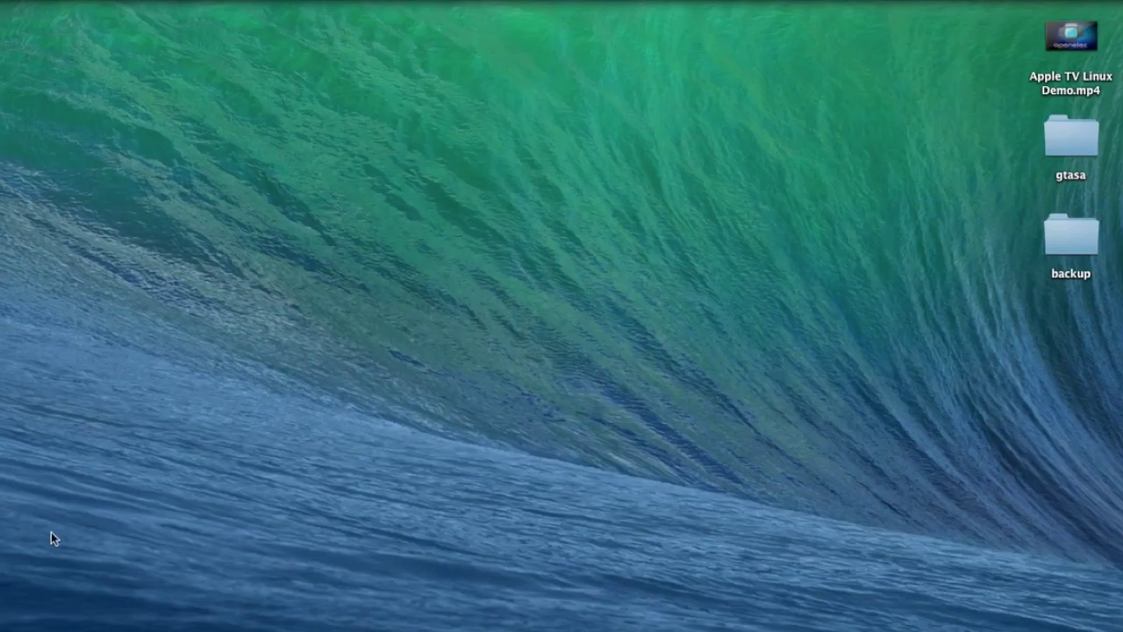
Open adbf102.dmg from the Downloads folder, copy the adbFire folder into Applications, and close the Finder windows.
{"action": "left_click", "coordinate": [61, 614]}
{"action": "left_click", "coordinate": [233, 203]}
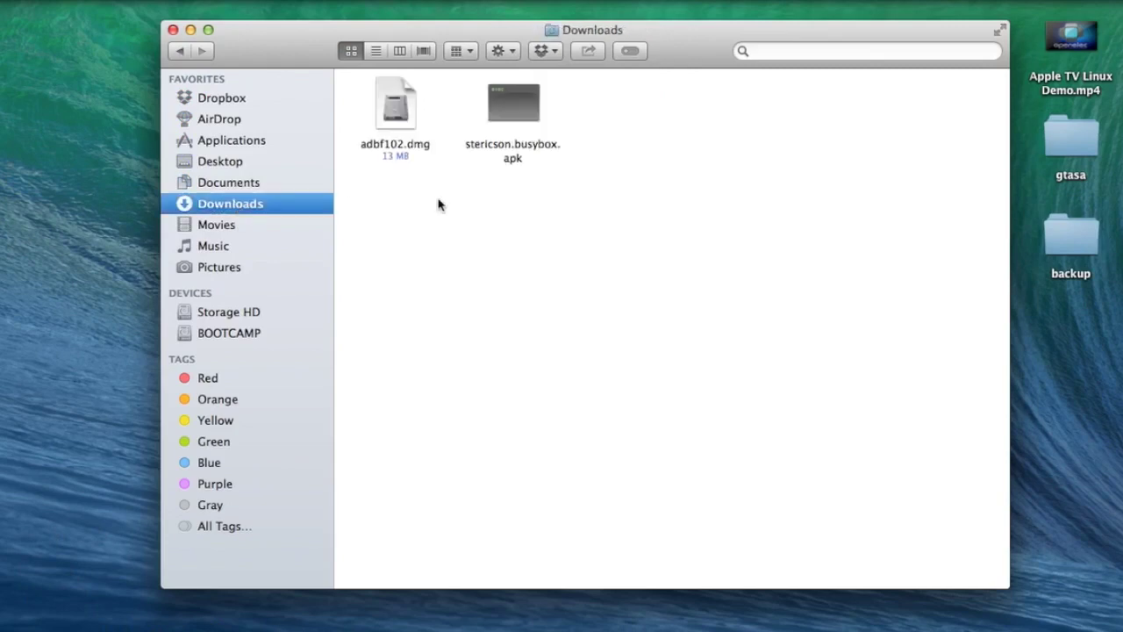
{"action": "double_click", "coordinate": [402, 106]}
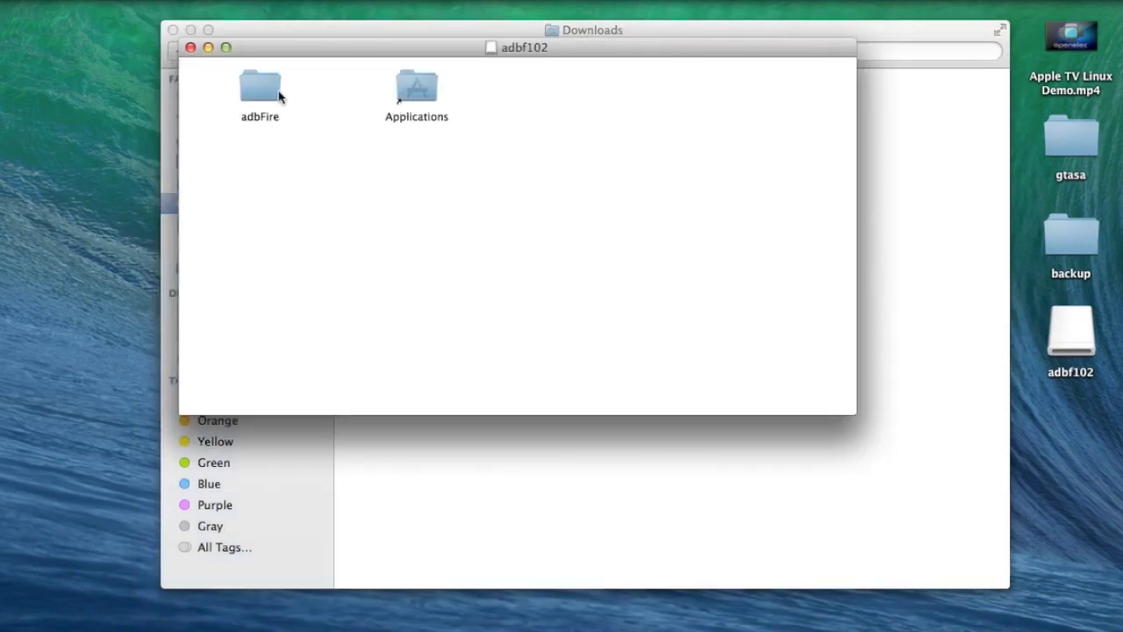
{"action": "left_click", "coordinate": [266, 92]}
{"action": "left_click_drag", "start_coordinate": [267, 92], "coordinate": [412, 93]}
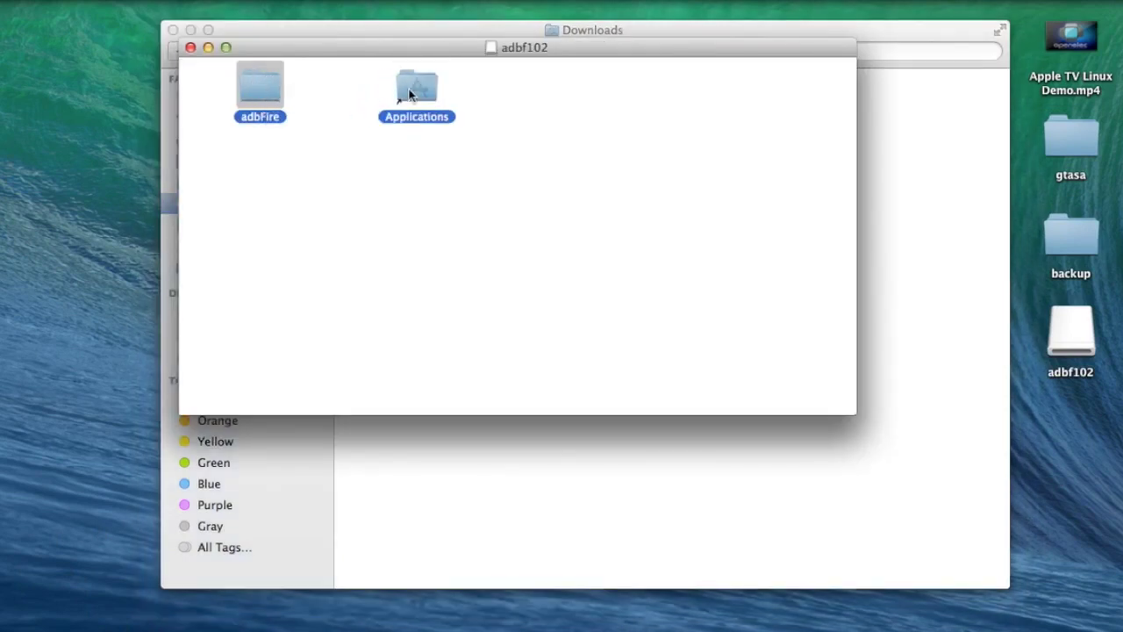
{"action": "left_click", "coordinate": [190, 48]}
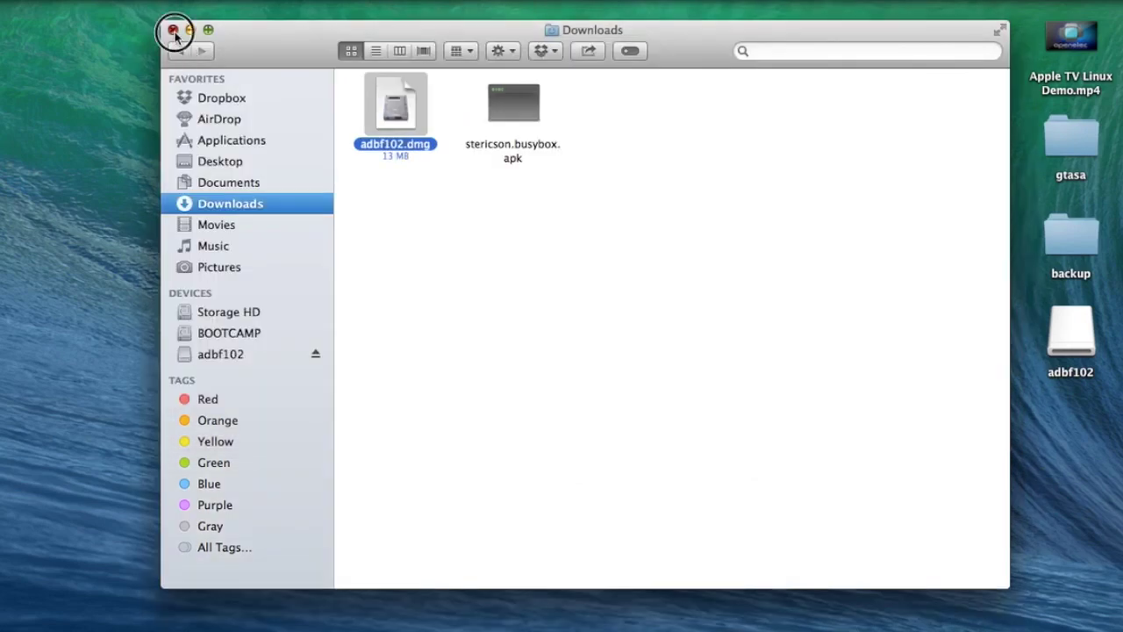
{"action": "left_click", "coordinate": [172, 30]}
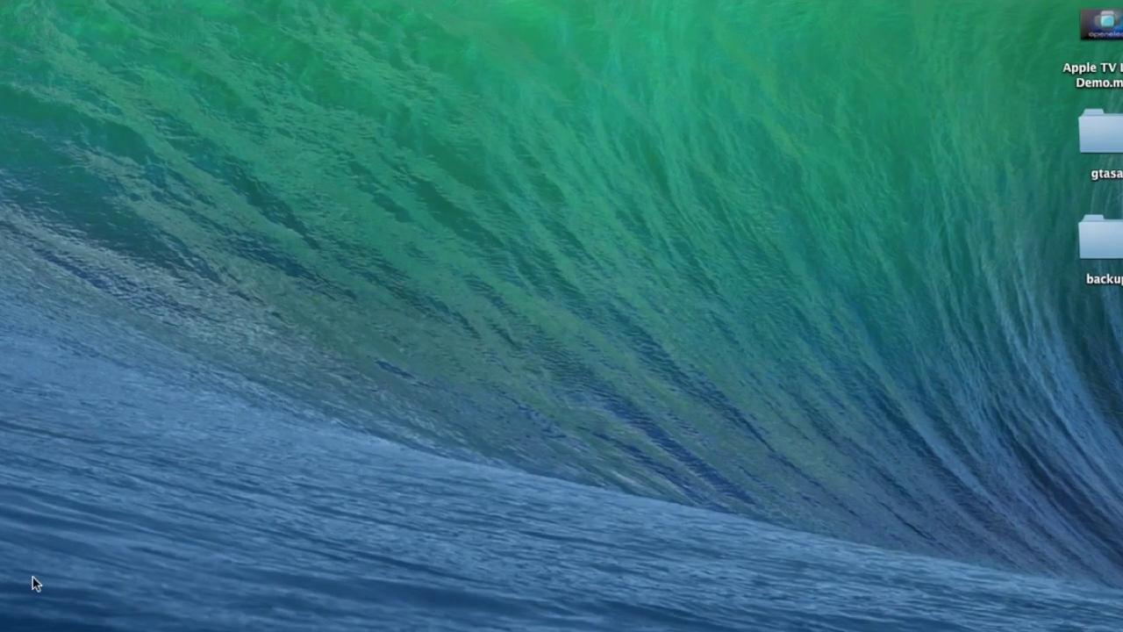
Launch the newly installed adbFire application and allow it to open as an internet download.
{"action": "left_click", "coordinate": [74, 626]}
{"action": "scroll", "coordinate": [574, 466], "scroll_direction": "right", "scroll_amount": 3}
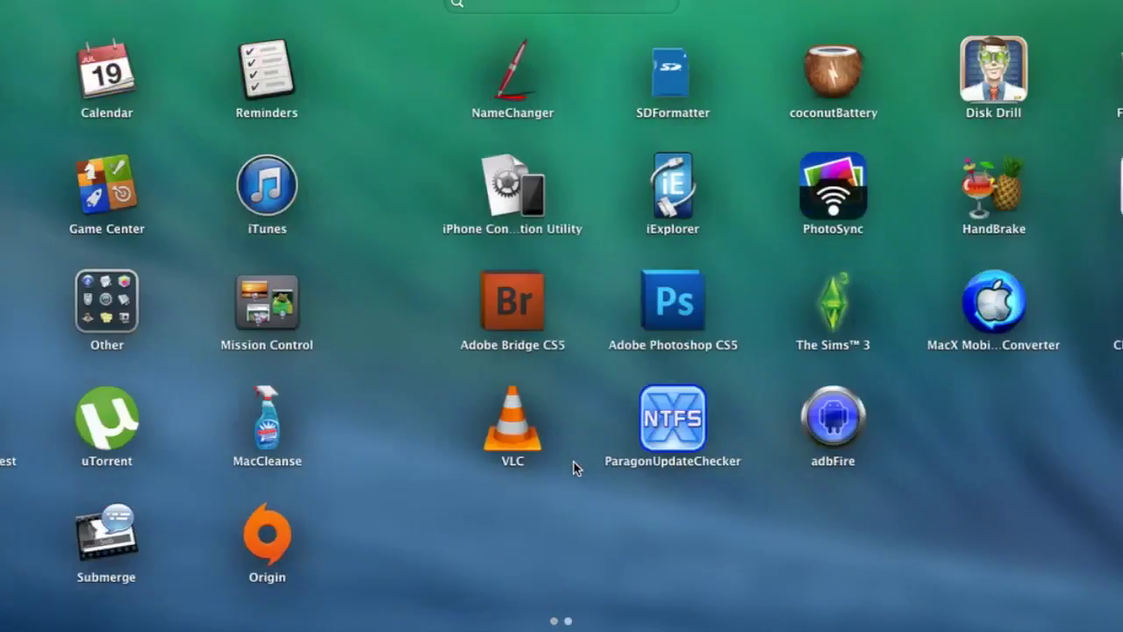
{"action": "left_click", "coordinate": [415, 421]}
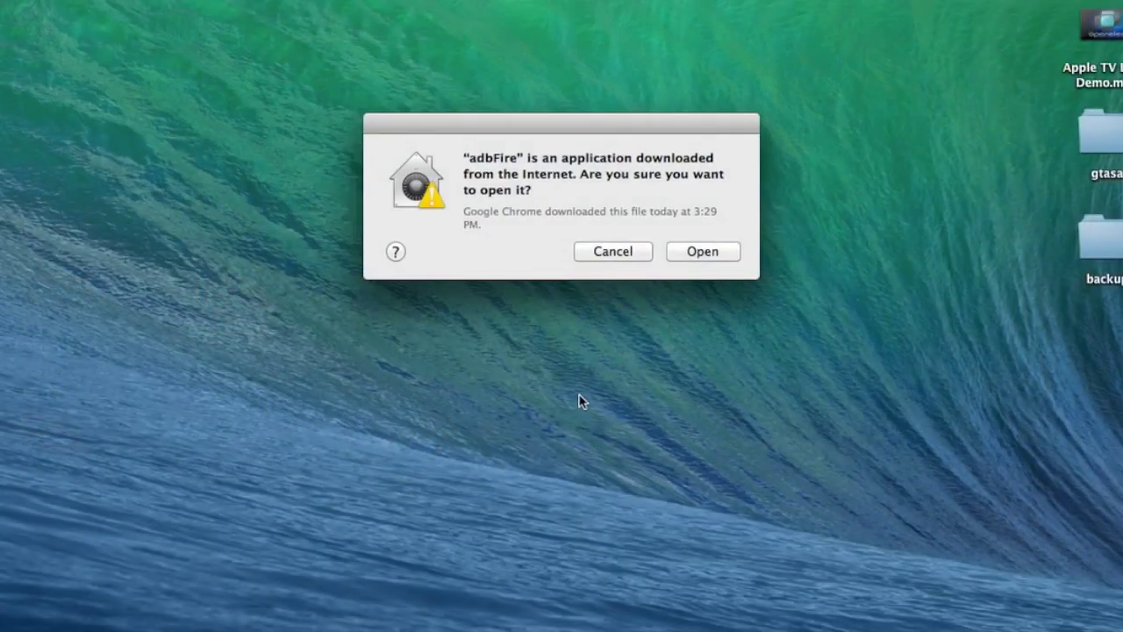
{"action": "left_click", "coordinate": [700, 255]}
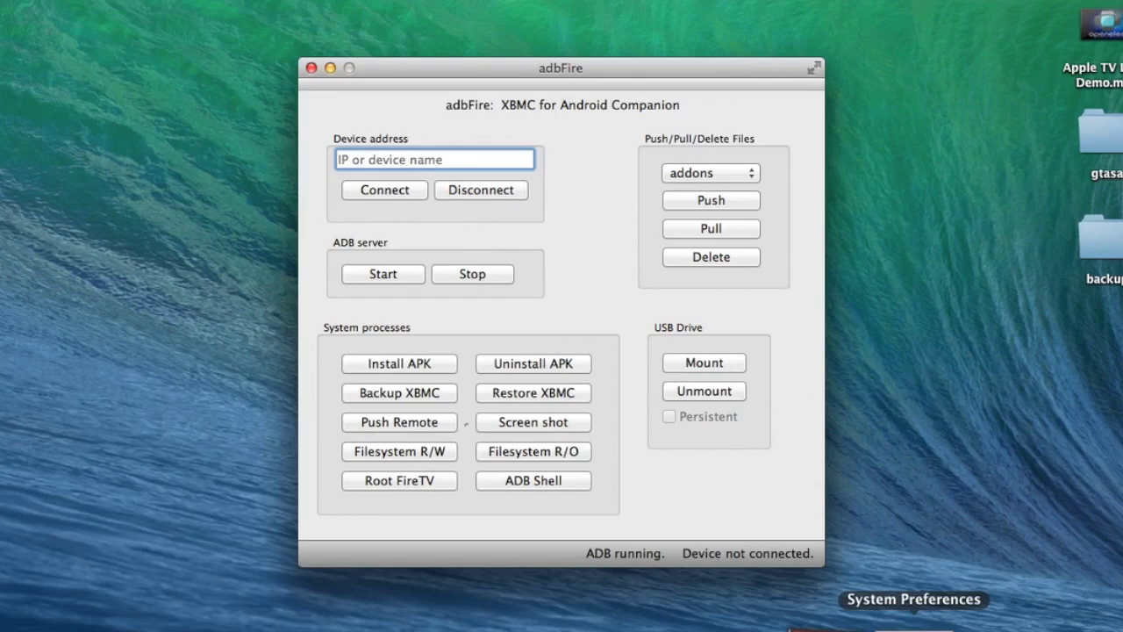
Check in the Mac's Security & Privacy preferences which download sources are allowed for apps, and close the preferences.
{"action": "left_click", "coordinate": [913, 625]}
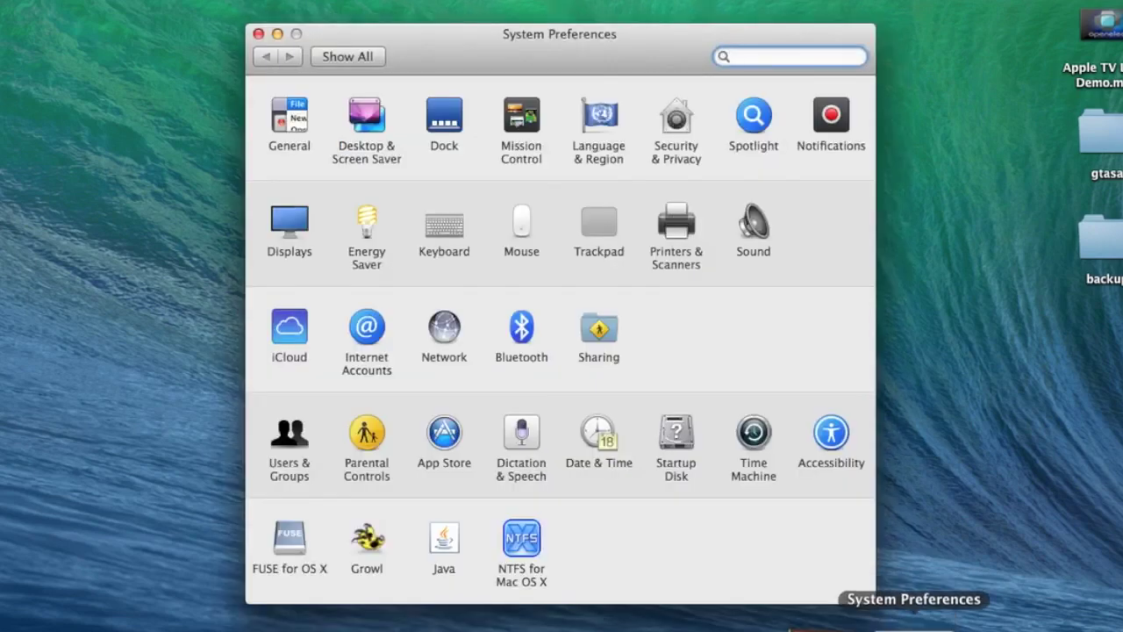
{"action": "left_click", "coordinate": [678, 132]}
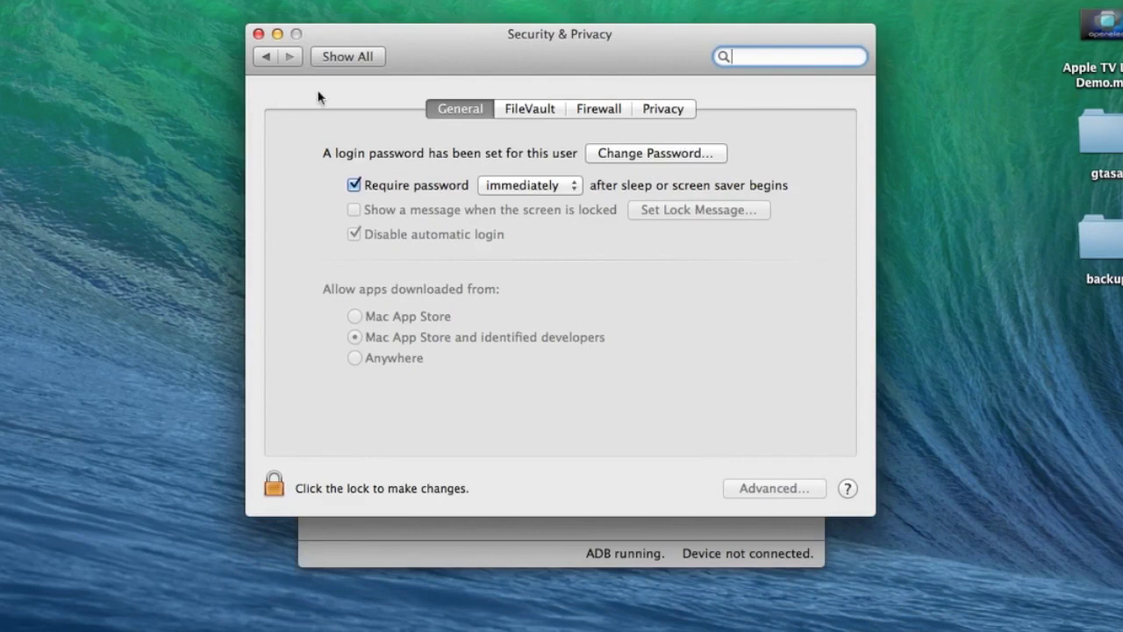
{"action": "left_click", "coordinate": [259, 34]}
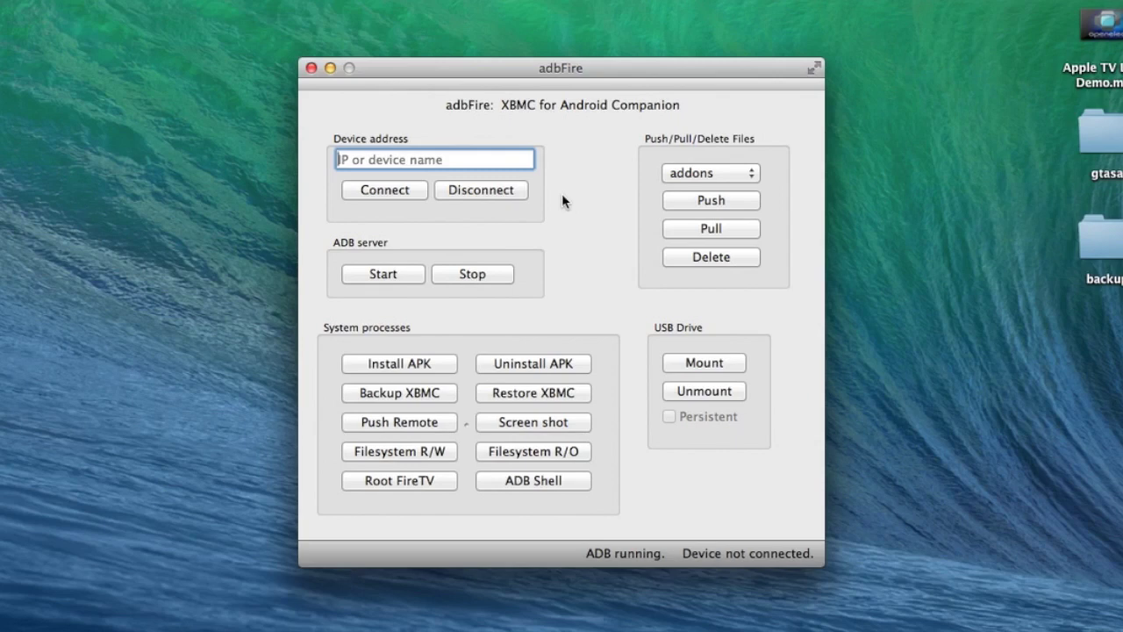
Enter 192.168.2.112 as the device address, restart the ADB server, and connect to the Fire TV.
{"action": "type", "text": "192"}
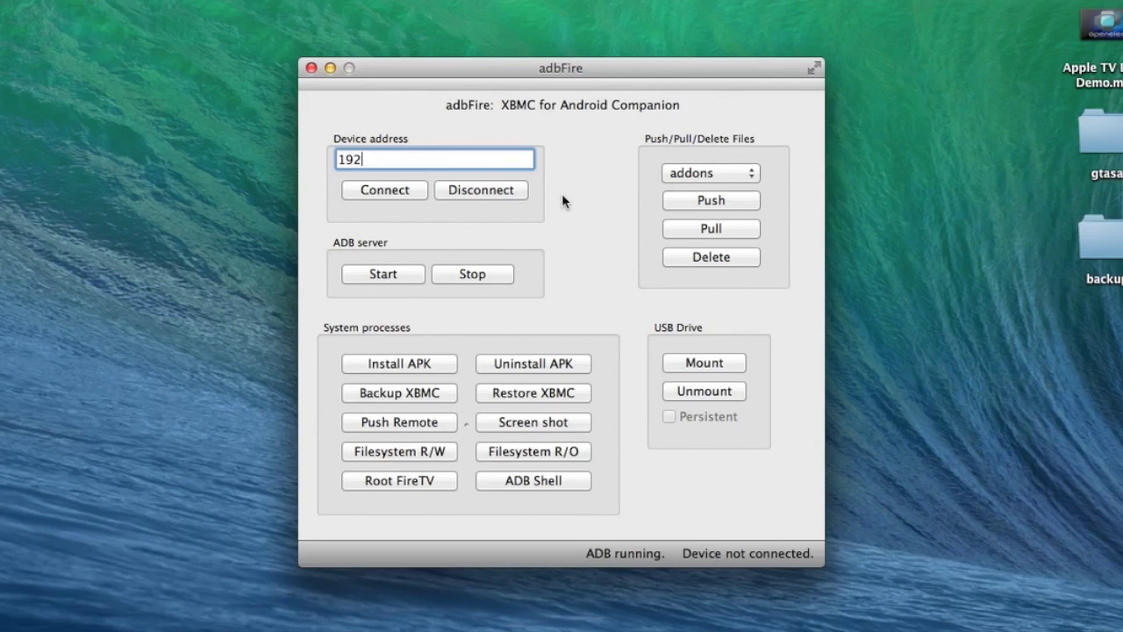
{"action": "type", "text": ".168.2.112"}
{"action": "left_click", "coordinate": [482, 275]}
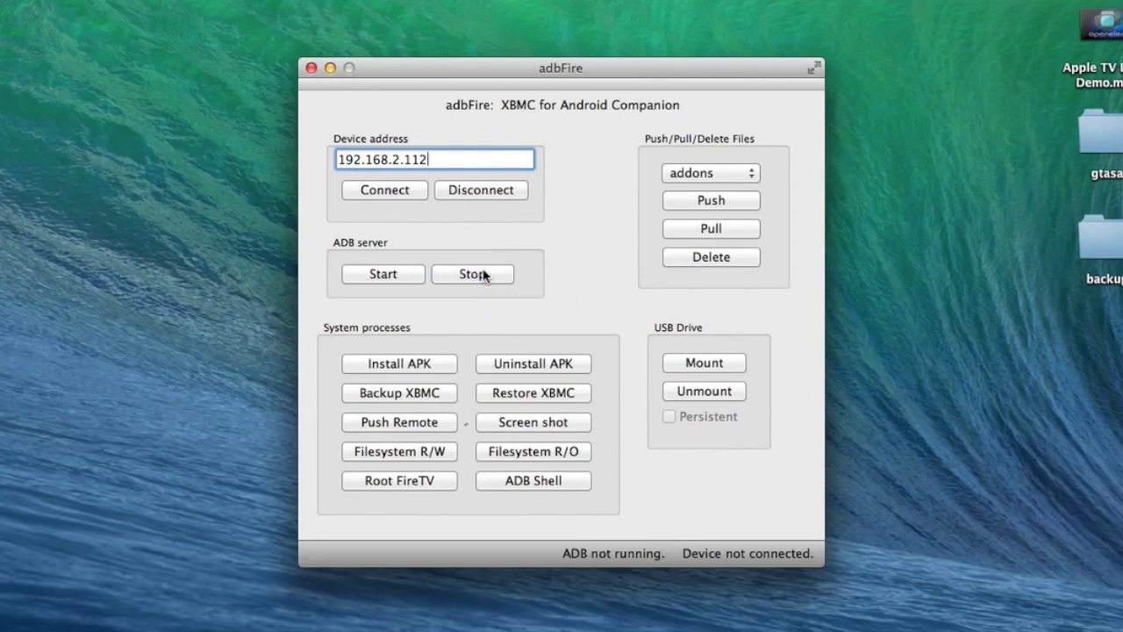
{"action": "left_click", "coordinate": [394, 278]}
{"action": "left_click", "coordinate": [386, 189]}
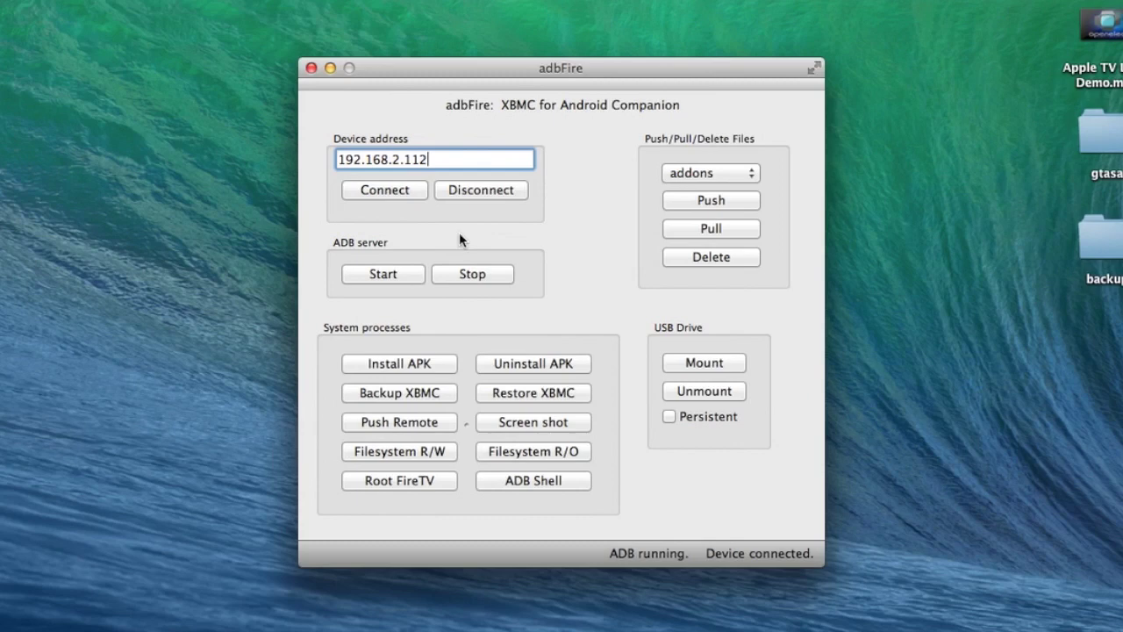
Run the Root FireTV process to install the root software on the connected device.
{"action": "left_click", "coordinate": [416, 486]}
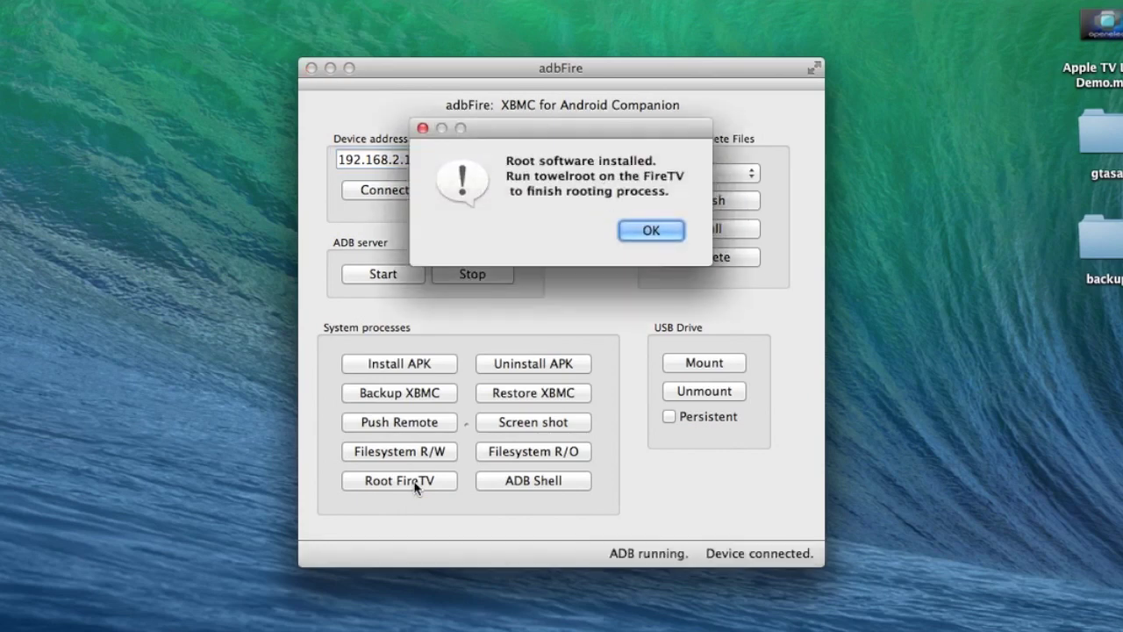
{"action": "left_click", "coordinate": [641, 235]}
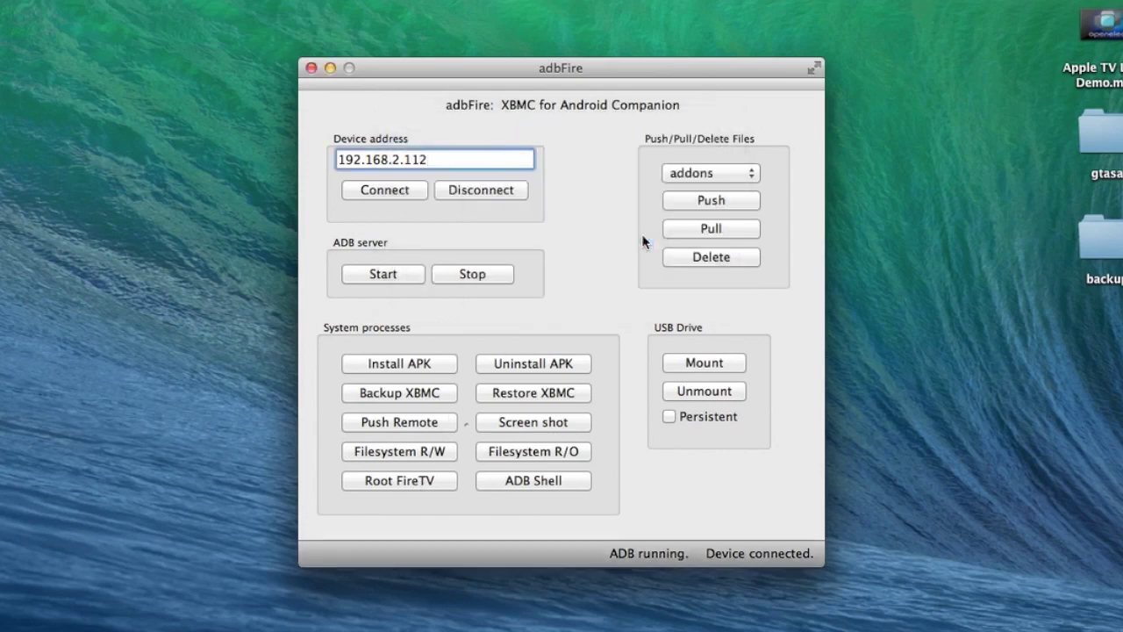
Install stericson.busybox.apk from the Downloads folder on the Fire TV and close adbFire.
{"action": "left_click", "coordinate": [417, 367]}
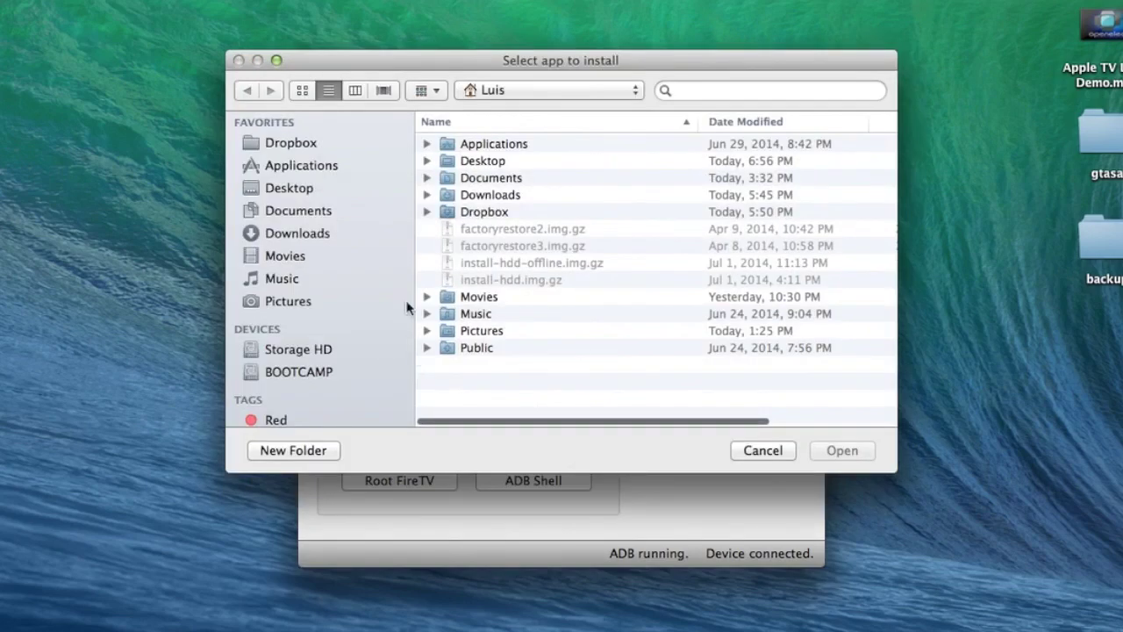
{"action": "double_click", "coordinate": [466, 194]}
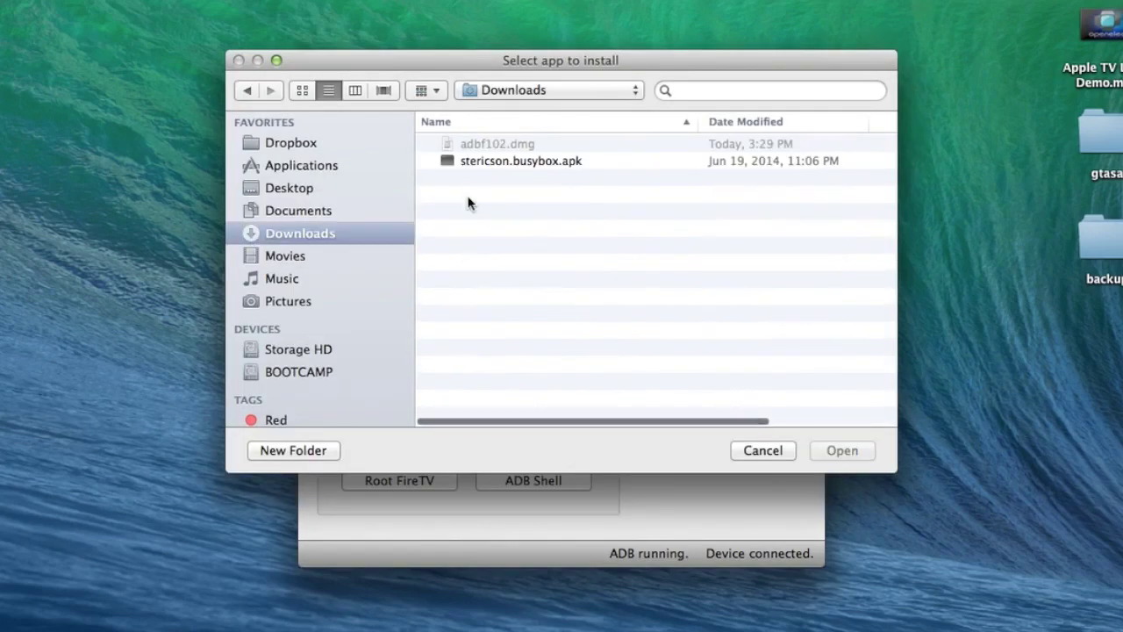
{"action": "left_click", "coordinate": [488, 165]}
{"action": "left_click", "coordinate": [833, 450]}
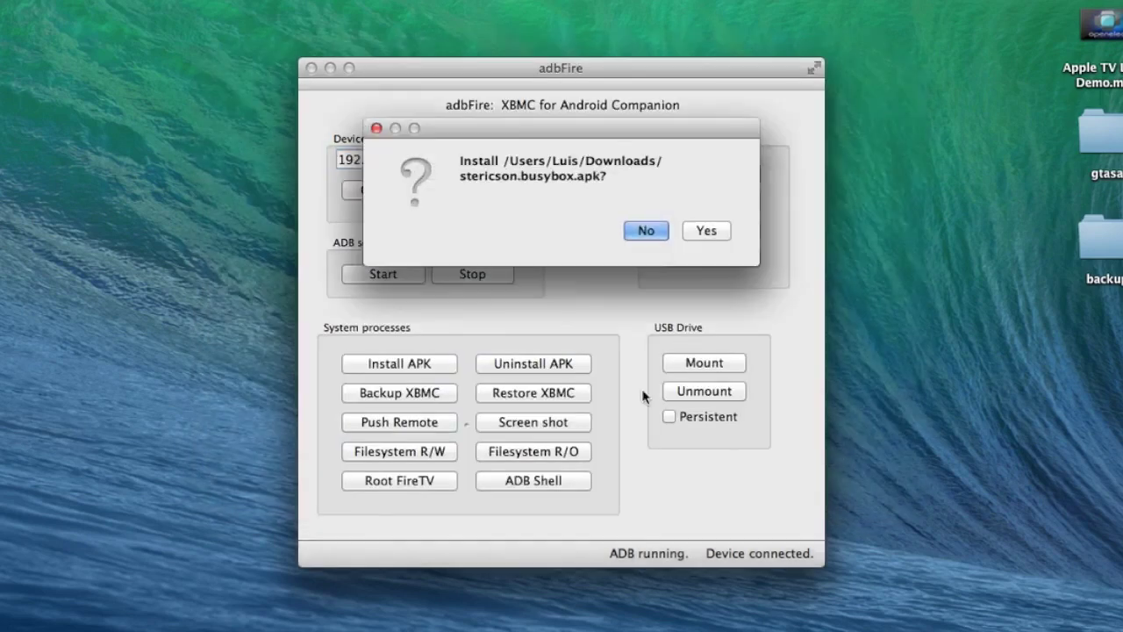
{"action": "left_click", "coordinate": [702, 230]}
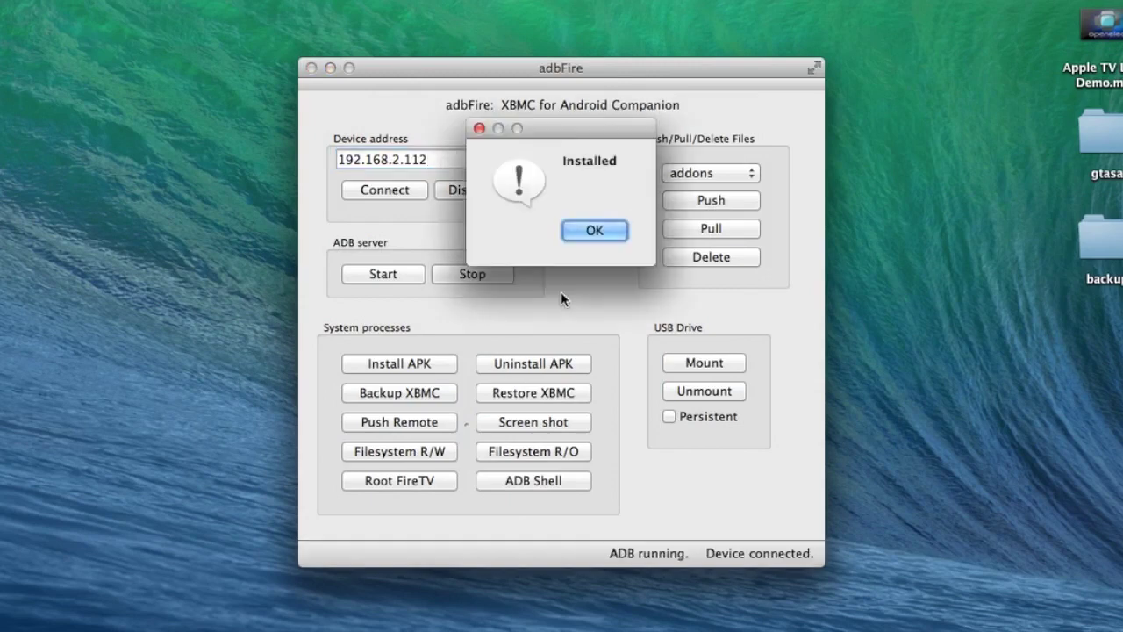
{"action": "left_click", "coordinate": [586, 238]}
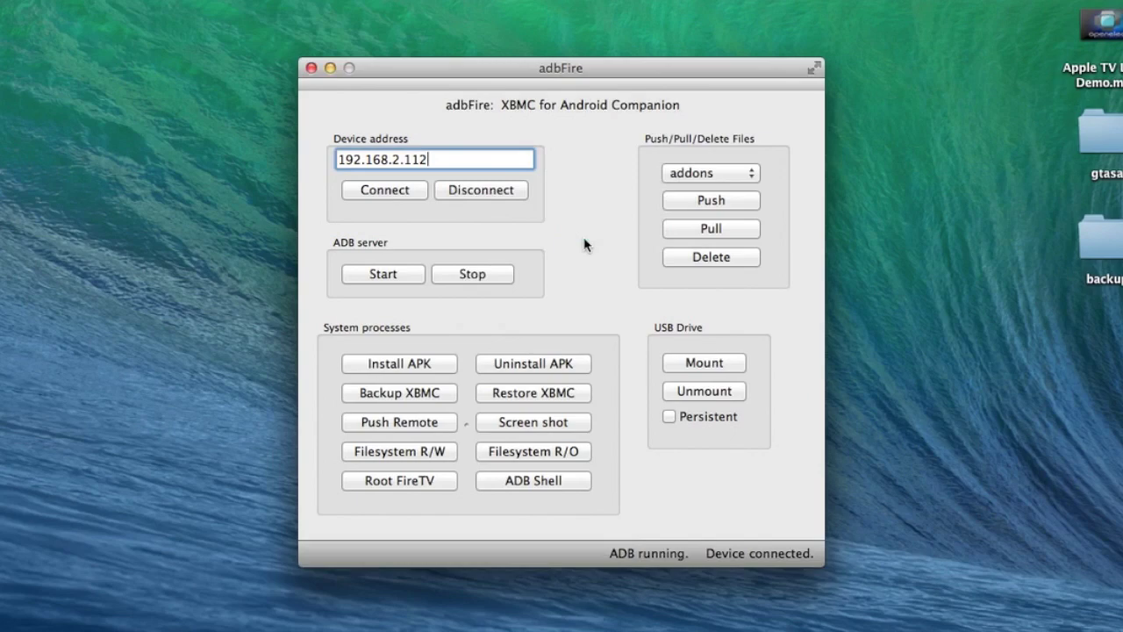
{"action": "left_click", "coordinate": [311, 70]}
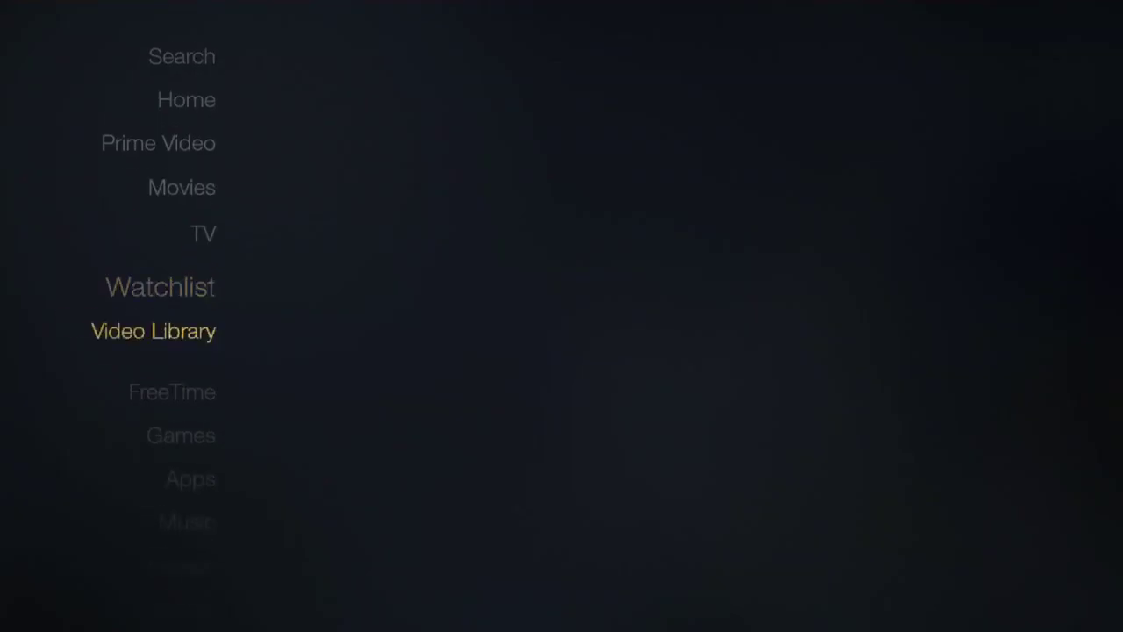
Switch to the Fire TV and open the Manage All Installed Applications list in its application settings.
{"action": "key", "text": "Down"}
{"action": "key", "text": "Down"}
{"action": "key", "text": "Down"}
{"action": "key", "text": "Right"}
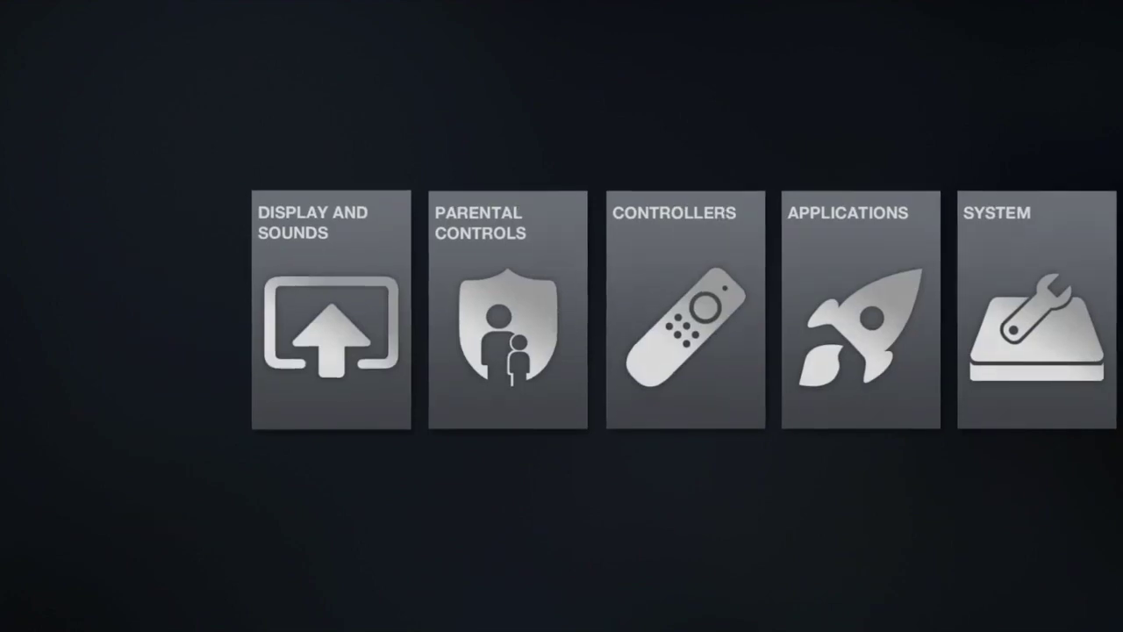
{"action": "key", "text": "Right"}
{"action": "key", "text": "Right"}
{"action": "key", "text": "Right"}
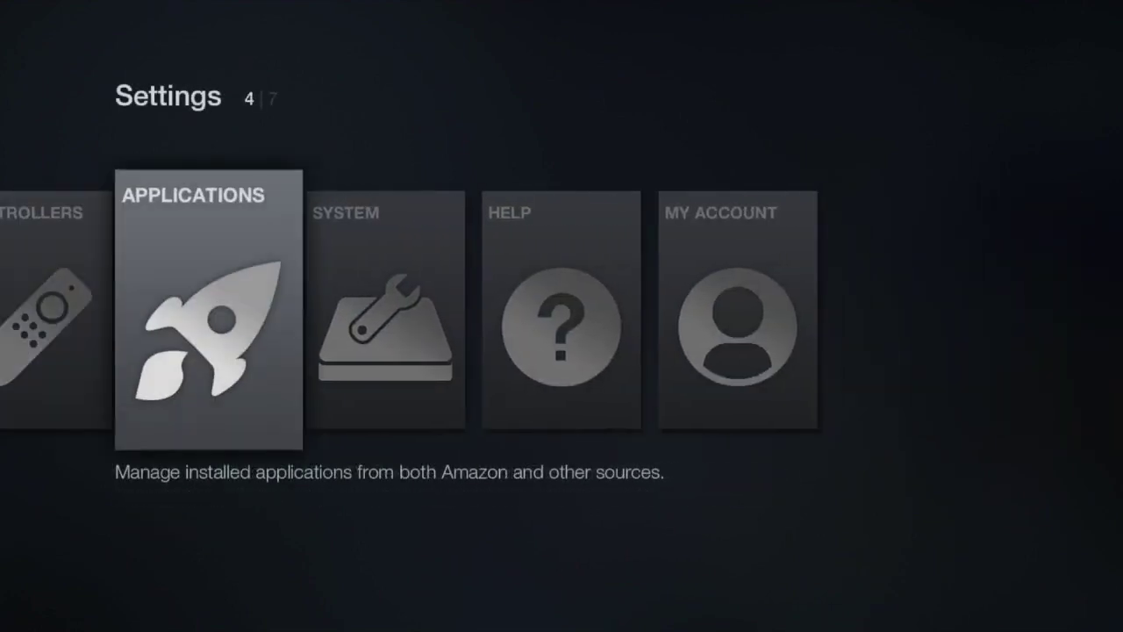
{"action": "key", "text": "Return"}
{"action": "key", "text": "Down"}
{"action": "key", "text": "Down"}
{"action": "key", "text": "Down"}
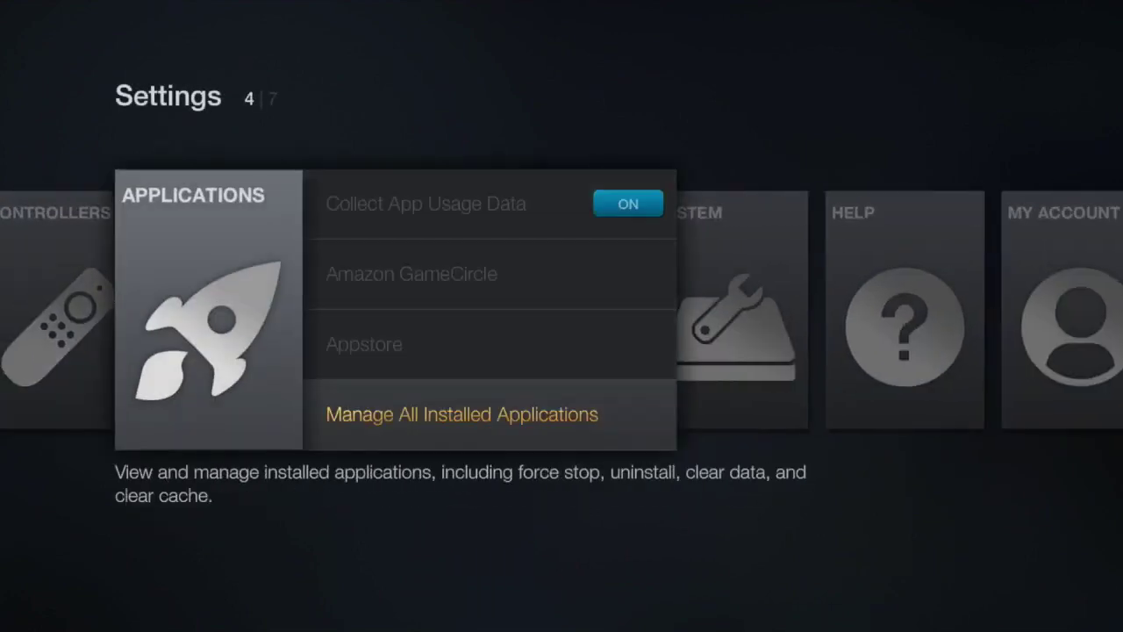
{"action": "key", "text": "Return"}
Find SuperSU among the installed applications and launch it.
{"action": "key", "text": "Down"}
{"action": "key", "text": "Down"}
{"action": "key", "text": "Down"}
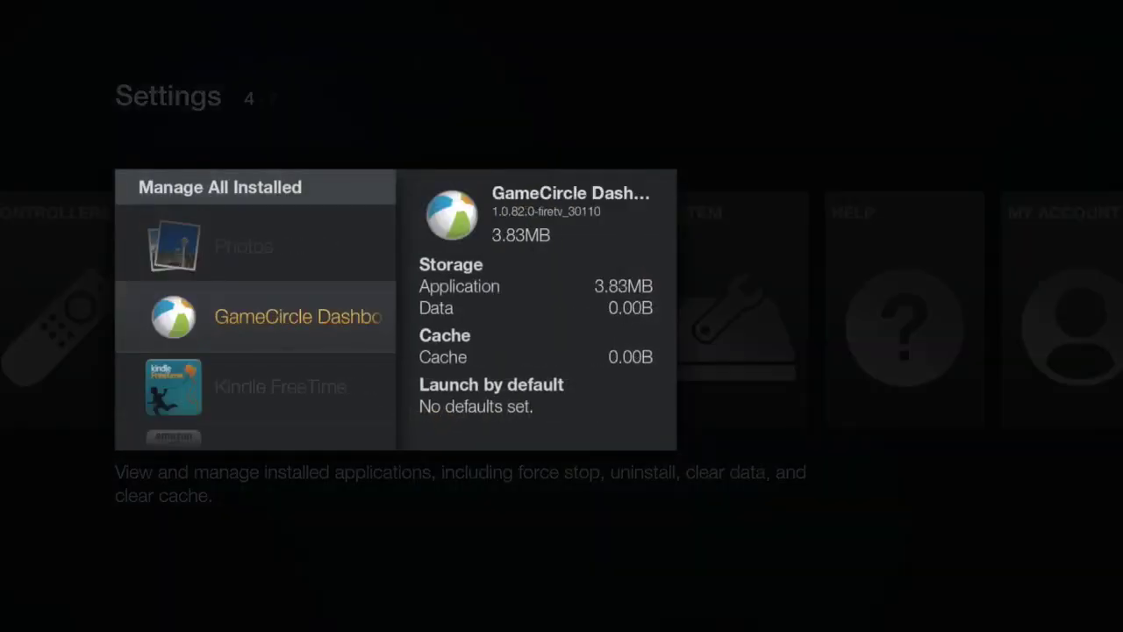
{"action": "key", "text": "Down"}
{"action": "key", "text": "Down"}
{"action": "key", "text": "Down"}
{"action": "key", "text": "Down"}
{"action": "key", "text": "Up"}
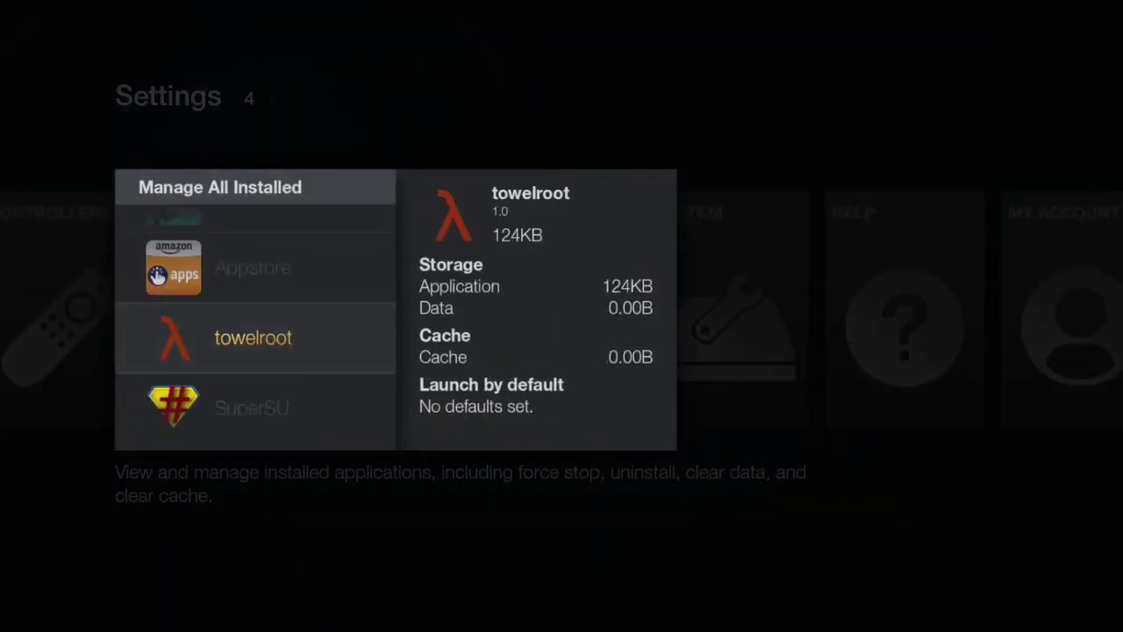
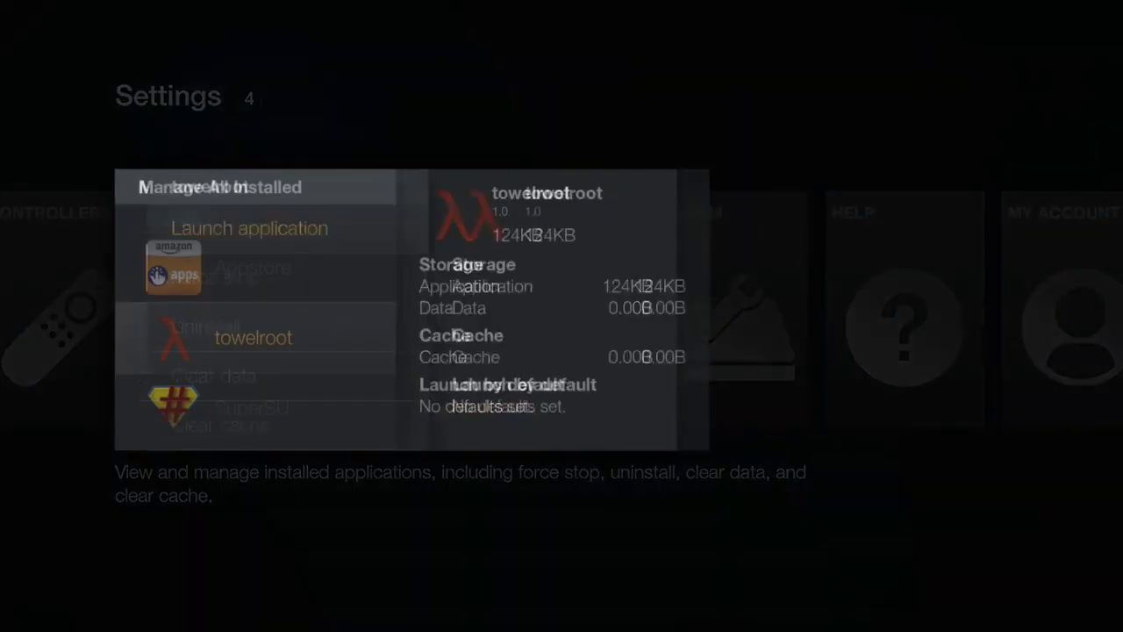
{"action": "key", "text": "Down"}
{"action": "key", "text": "Return"}
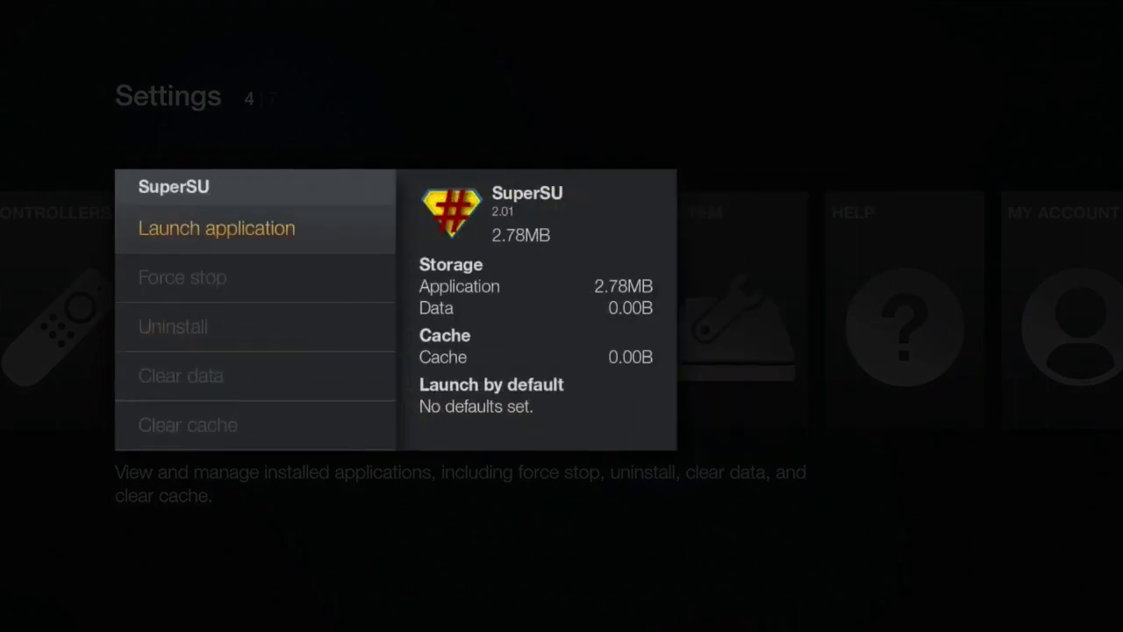
{"action": "key", "text": "Return"}
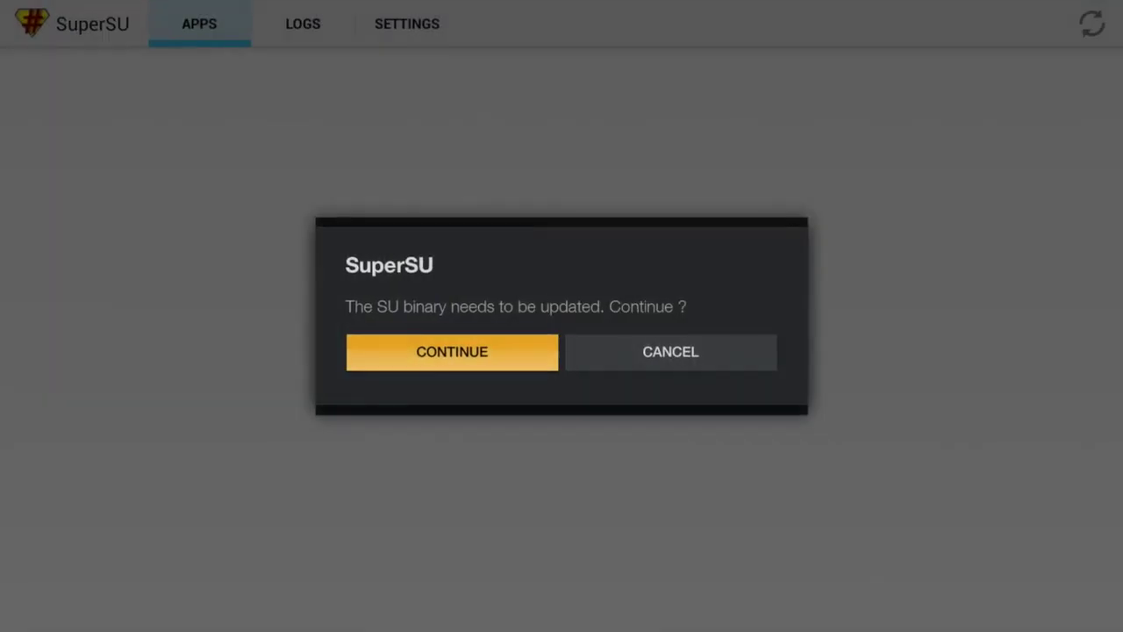
Update the SU binary with the Normal method, decline the follow offer, and return to the installed applications list.
{"action": "key", "text": "Return"}
{"action": "key", "text": "Right"}
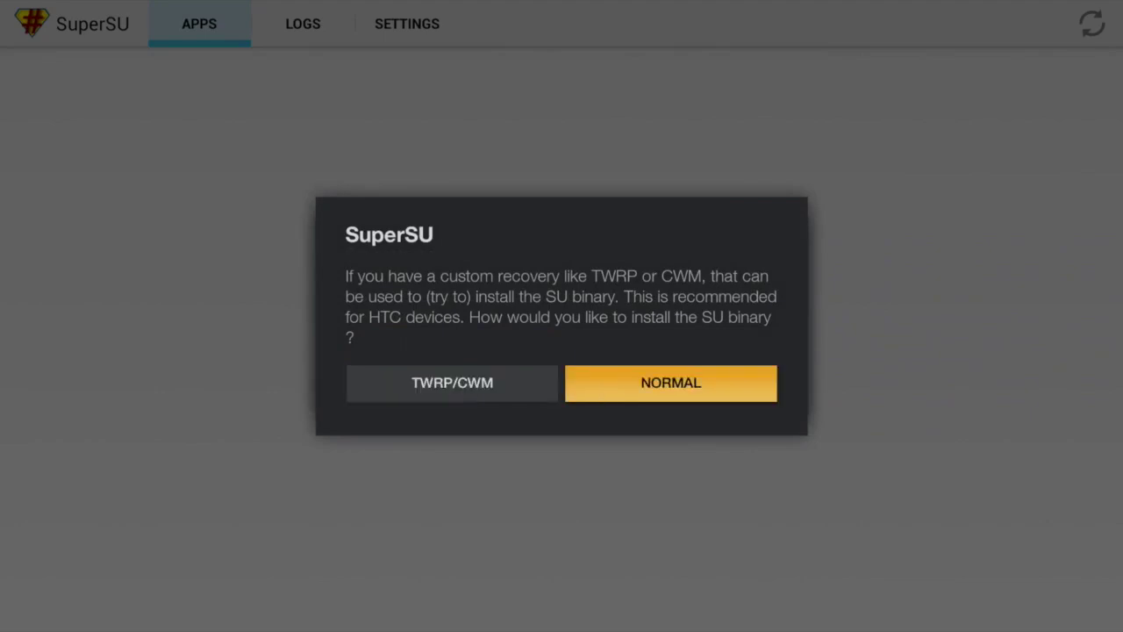
{"action": "key", "text": "Return"}
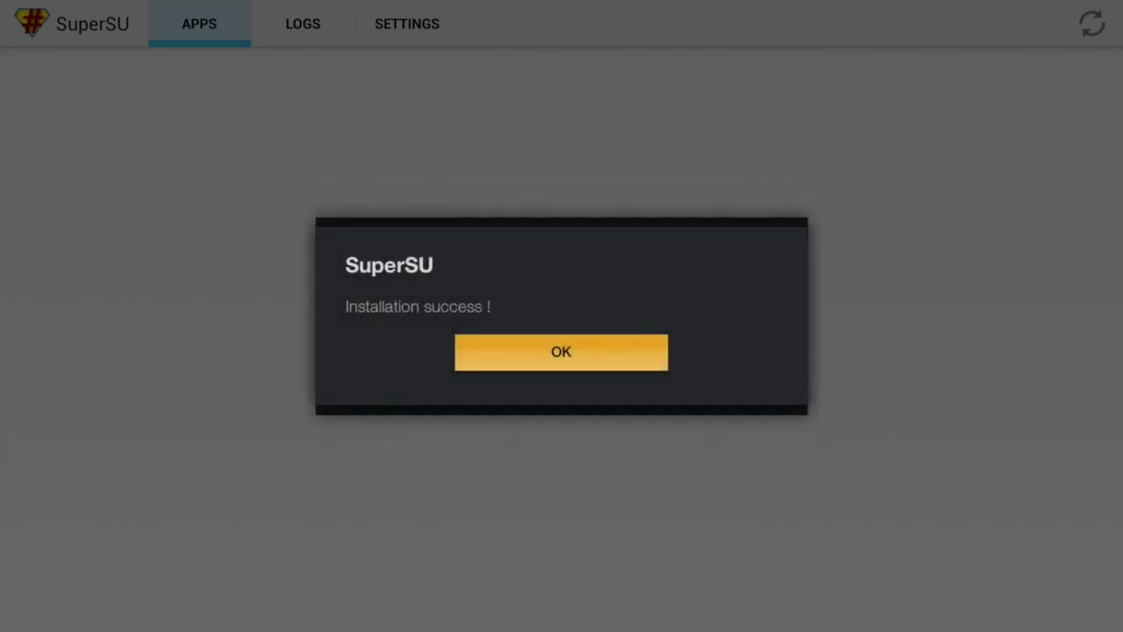
{"action": "key", "text": "Return"}
{"action": "key", "text": "Right"}
{"action": "key", "text": "Right"}
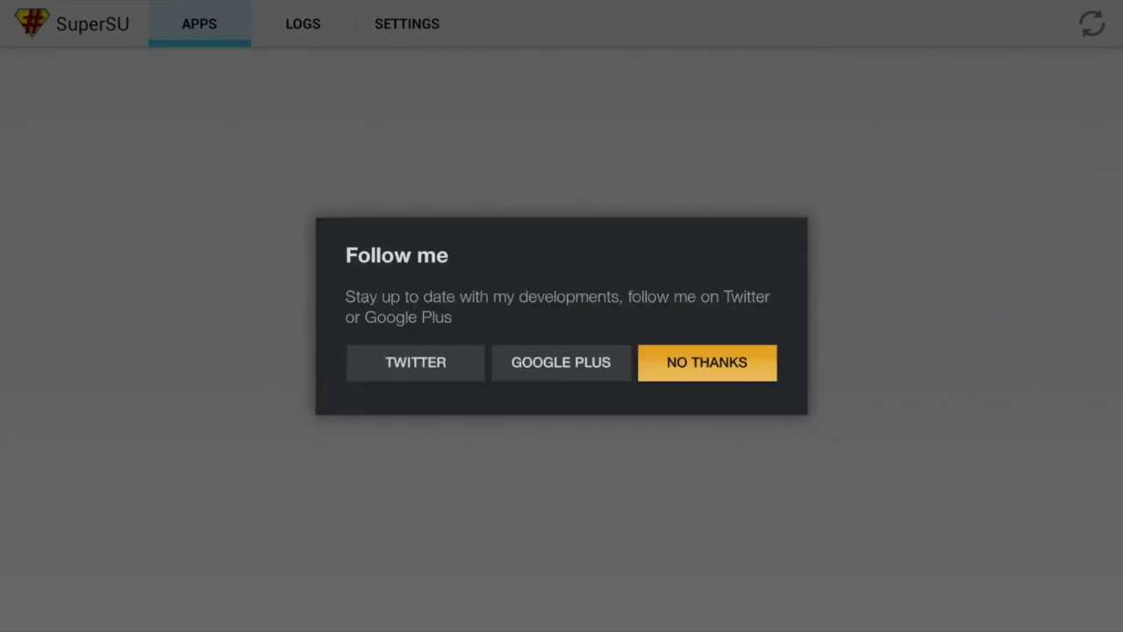
{"action": "key", "text": "Return"}
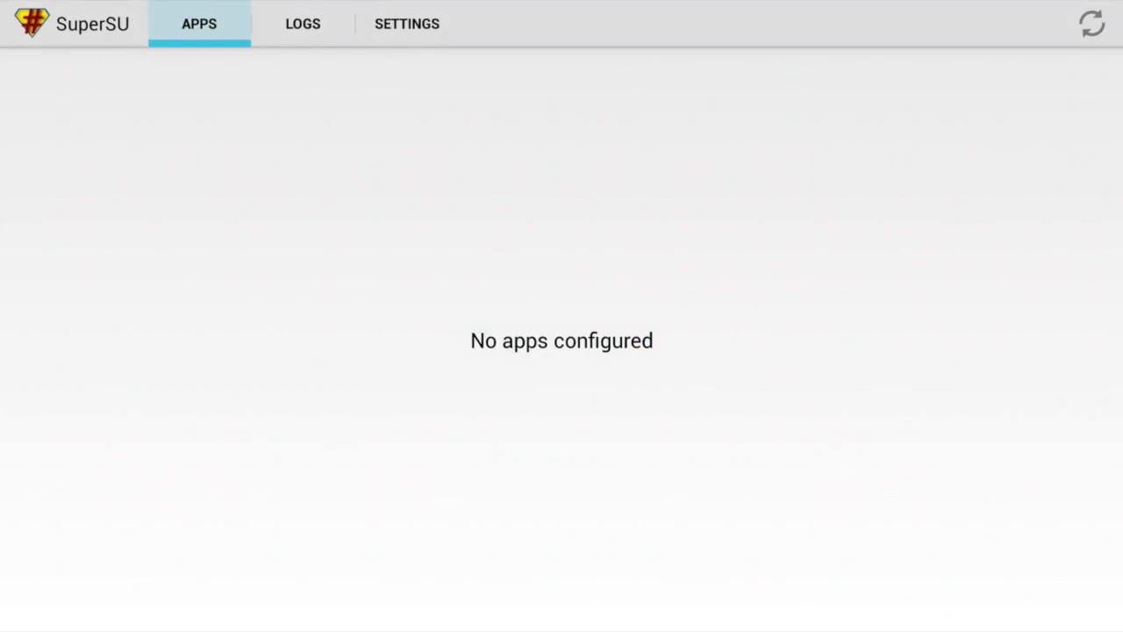
{"action": "key", "text": "Escape"}
{"action": "key", "text": "Escape"}
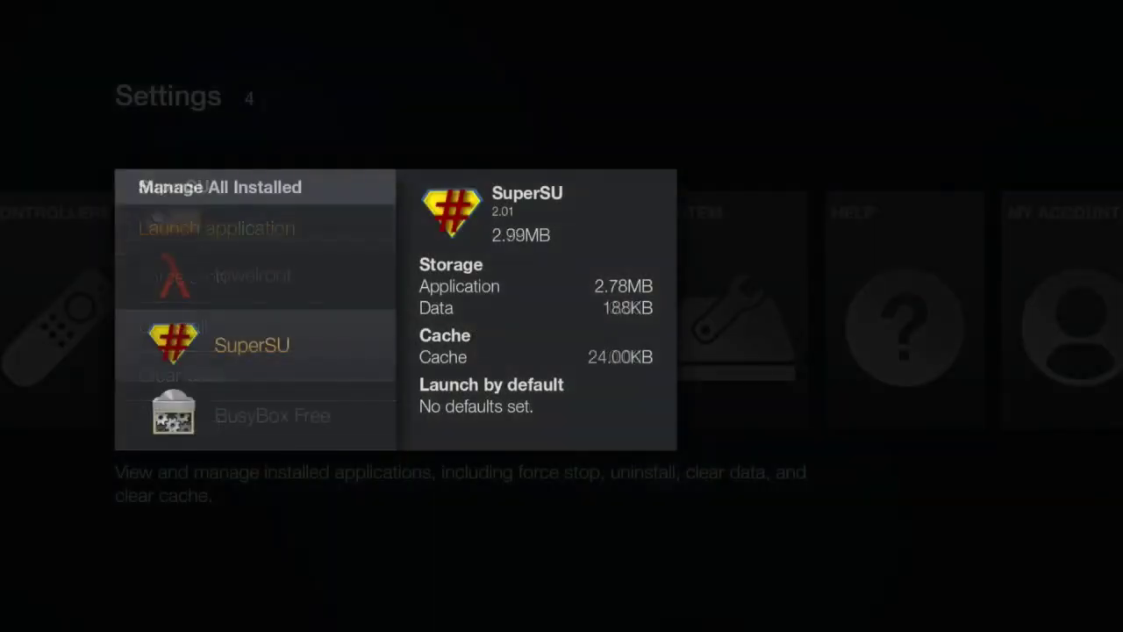
Launch BusyBox Free from the installed applications and grant its superuser request.
{"action": "key", "text": "Down"}
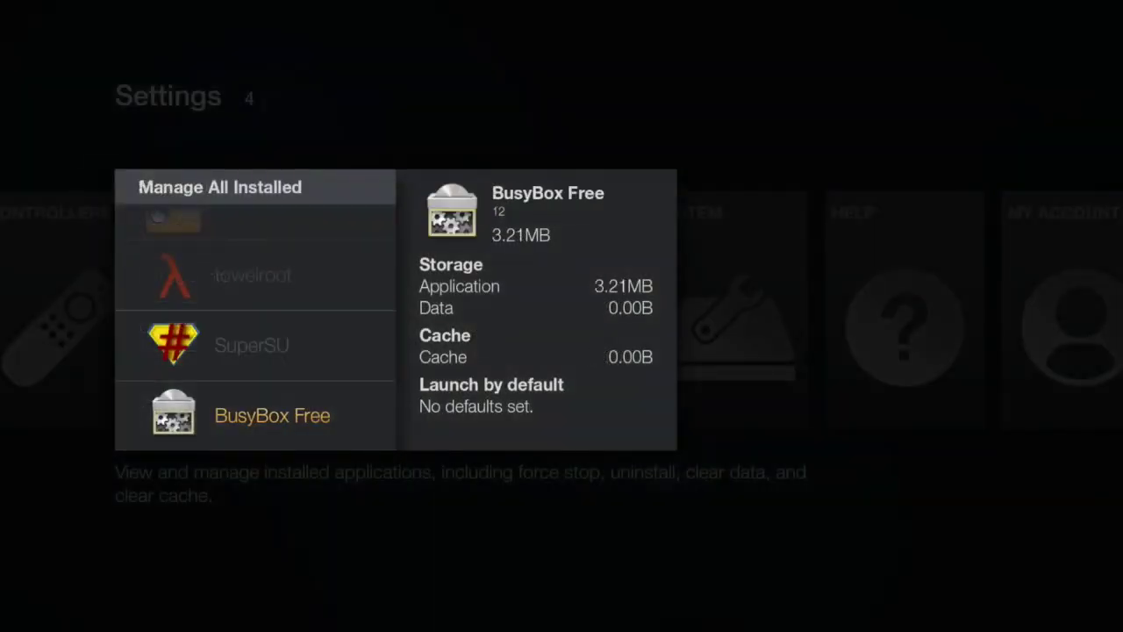
{"action": "key", "text": "Return"}
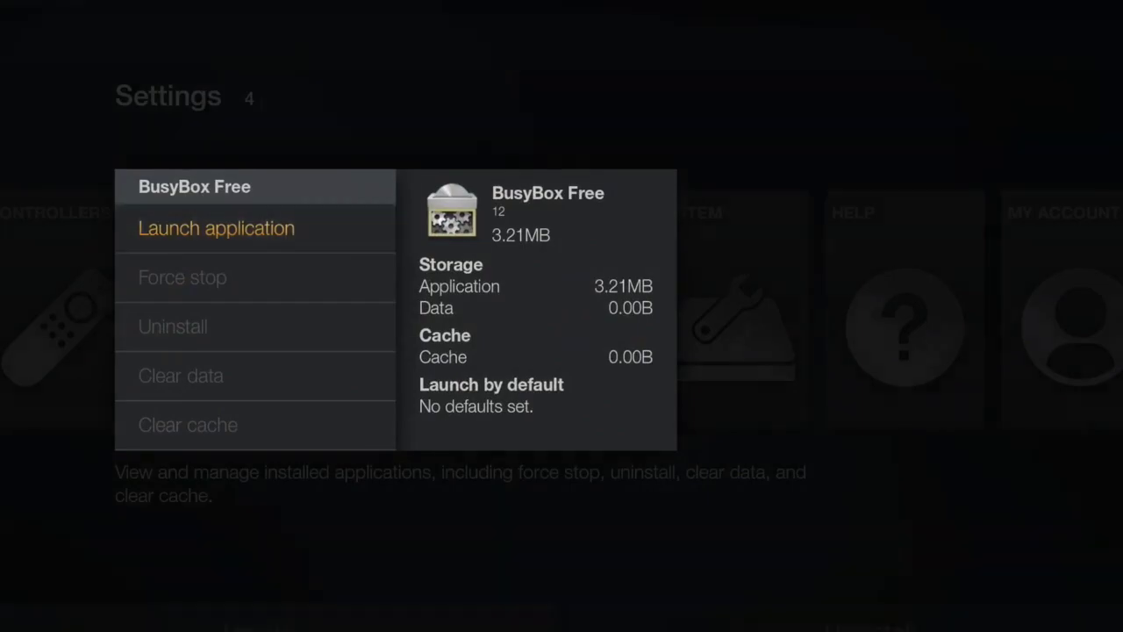
{"action": "key", "text": "Return"}
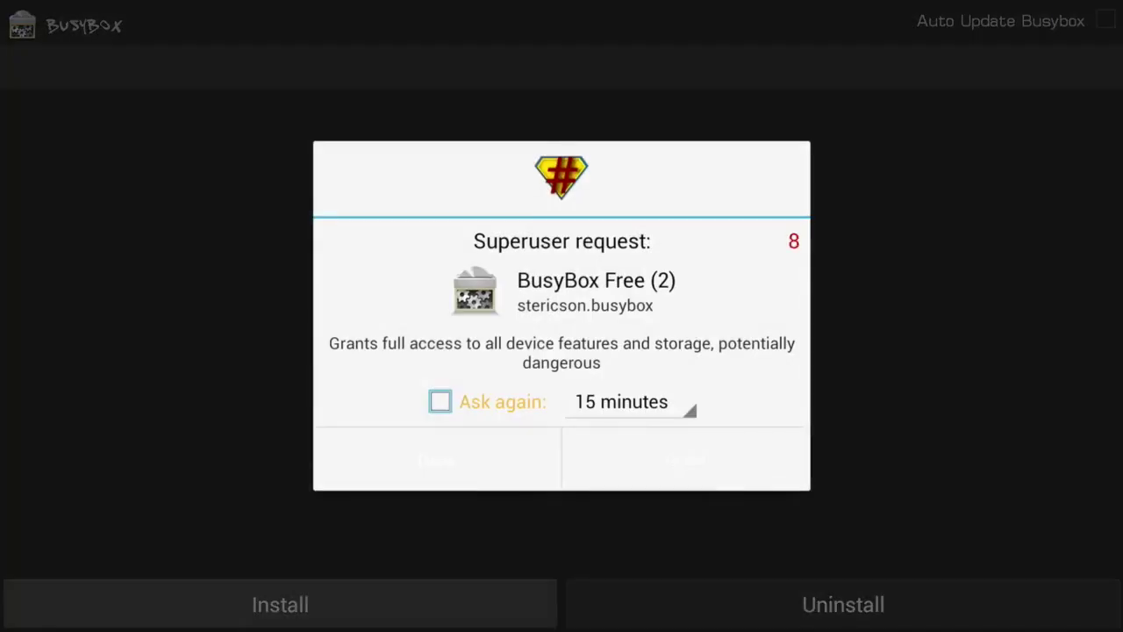
{"action": "key", "text": "Down"}
{"action": "key", "text": "Right"}
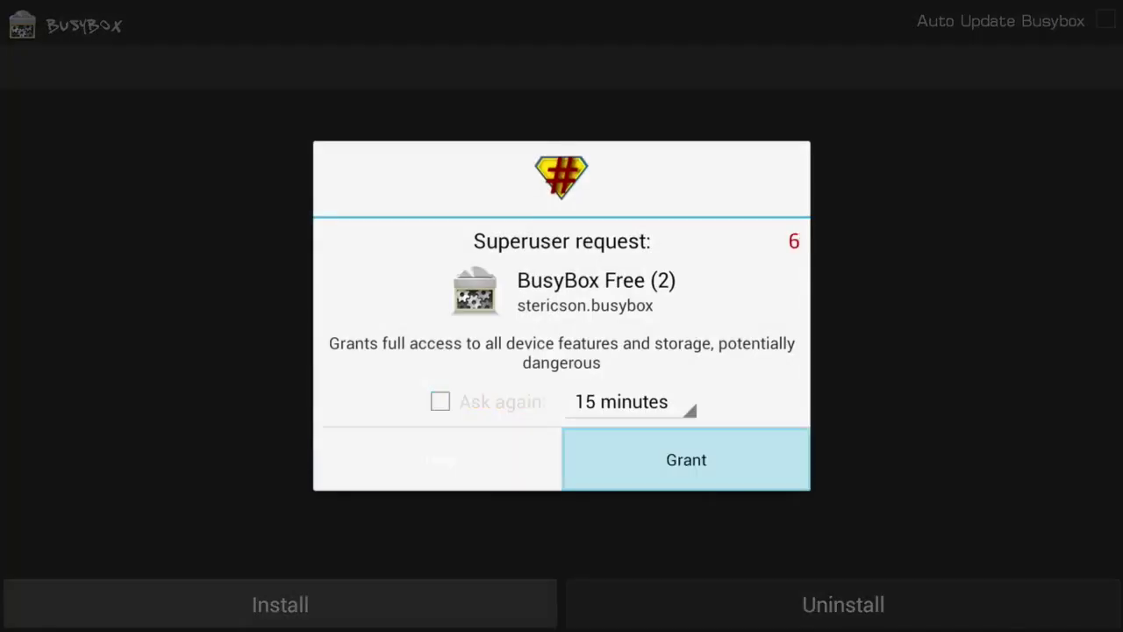
{"action": "key", "text": "Return"}
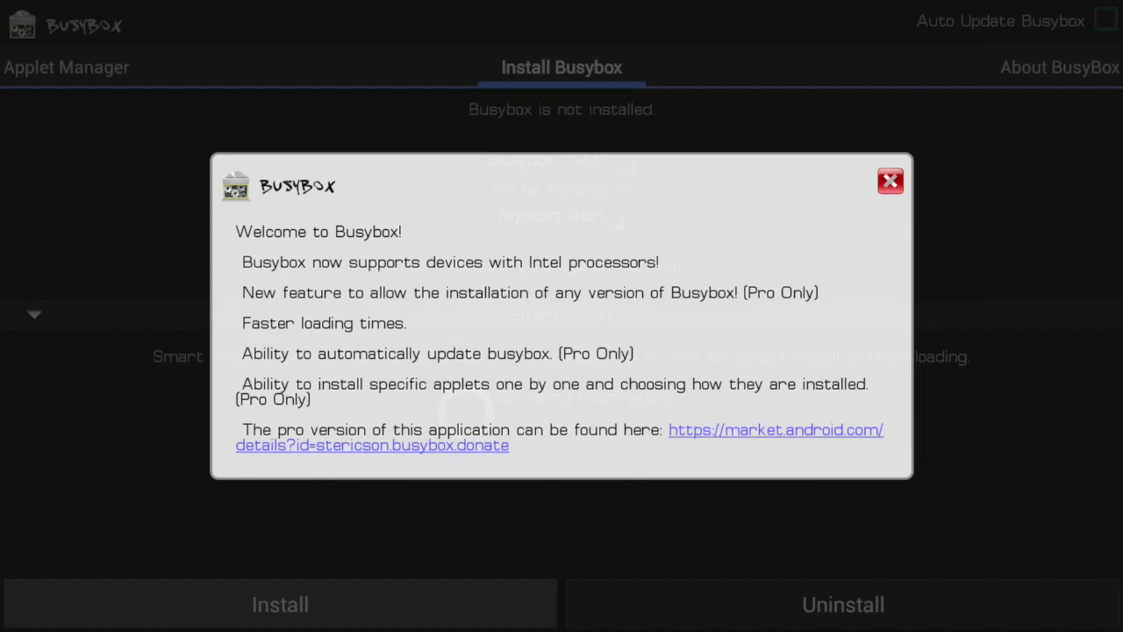
Dismiss the welcome notice, install Busybox 1.22.1 to /system/xbin, and close the final installation notice.
{"action": "key", "text": "Escape"}
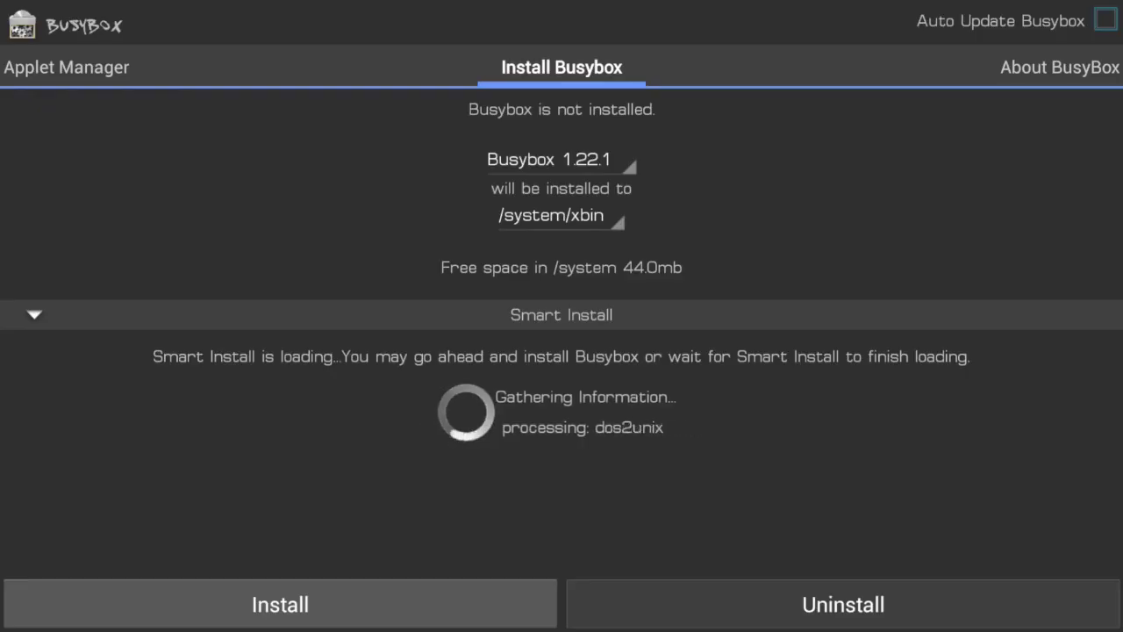
{"action": "key", "text": "Down"}
{"action": "key", "text": "Down"}
{"action": "key", "text": "Down"}
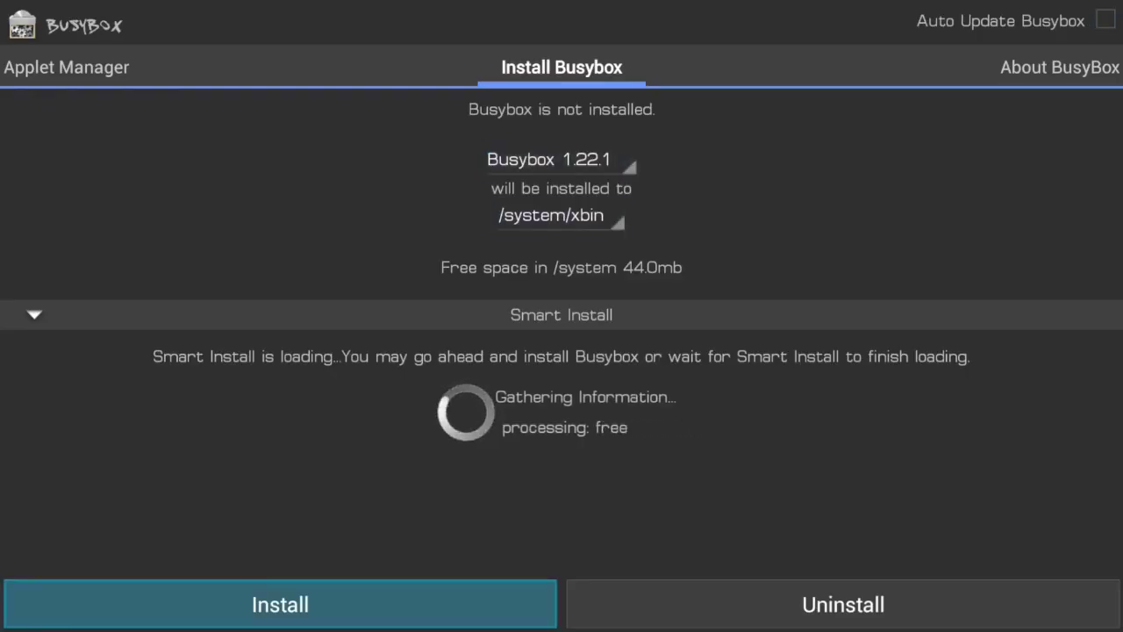
{"action": "key", "text": "Return"}
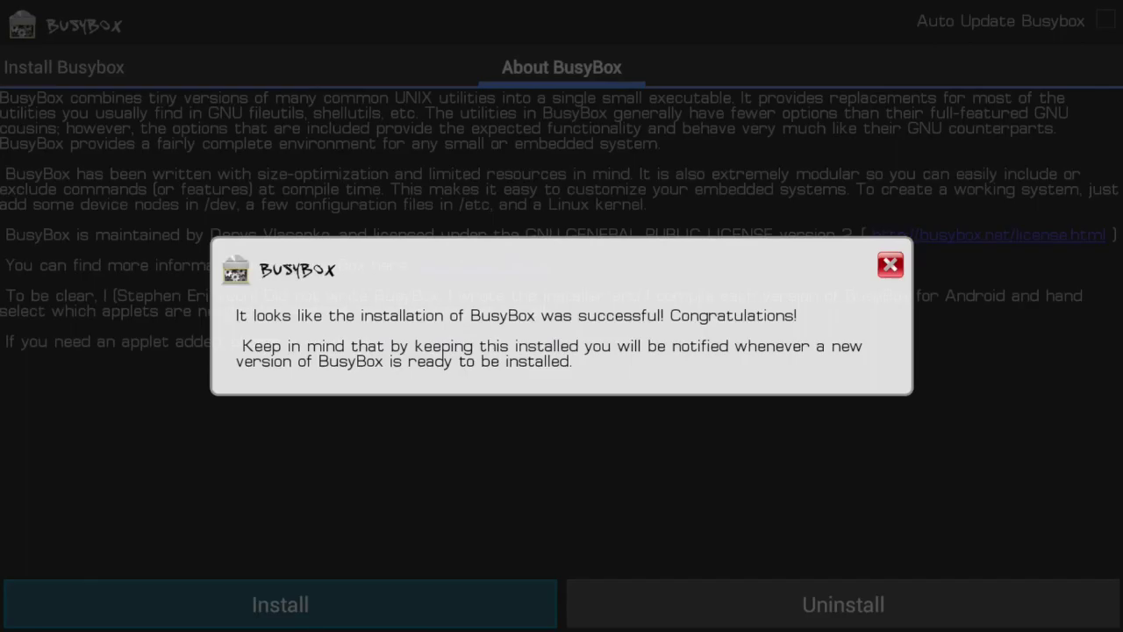
{"action": "key", "text": "Escape"}
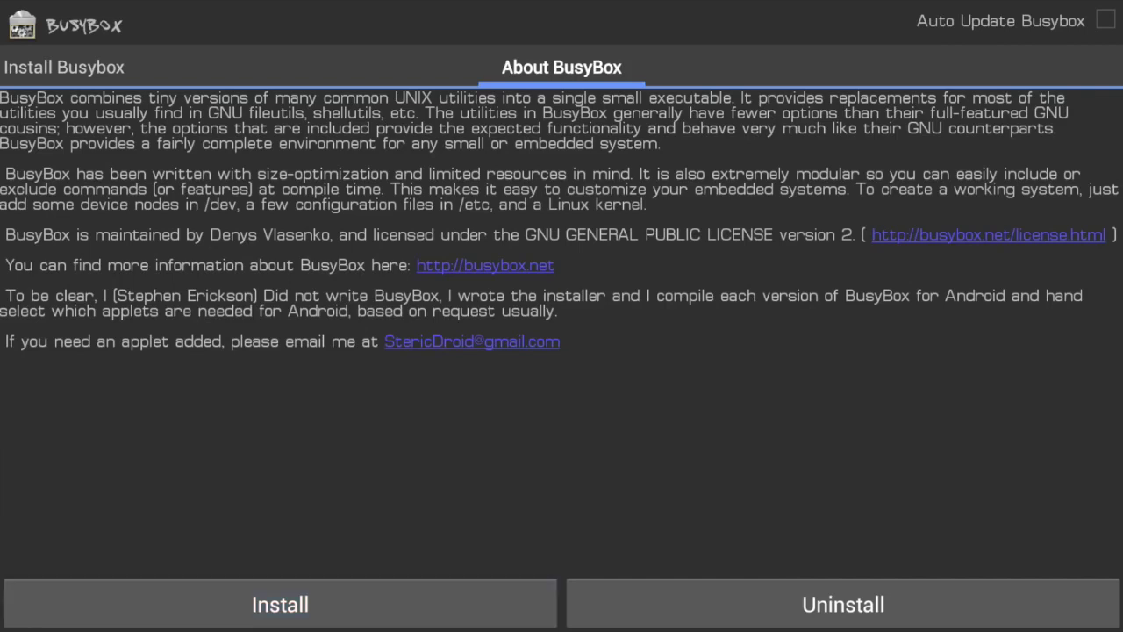
Check the Applet Manager and Install Busybox pages for the installation status, and exit BusyBox.
{"action": "left_click", "coordinate": [472, 341]}
{"action": "key", "text": "Up"}
{"action": "key", "text": "Up"}
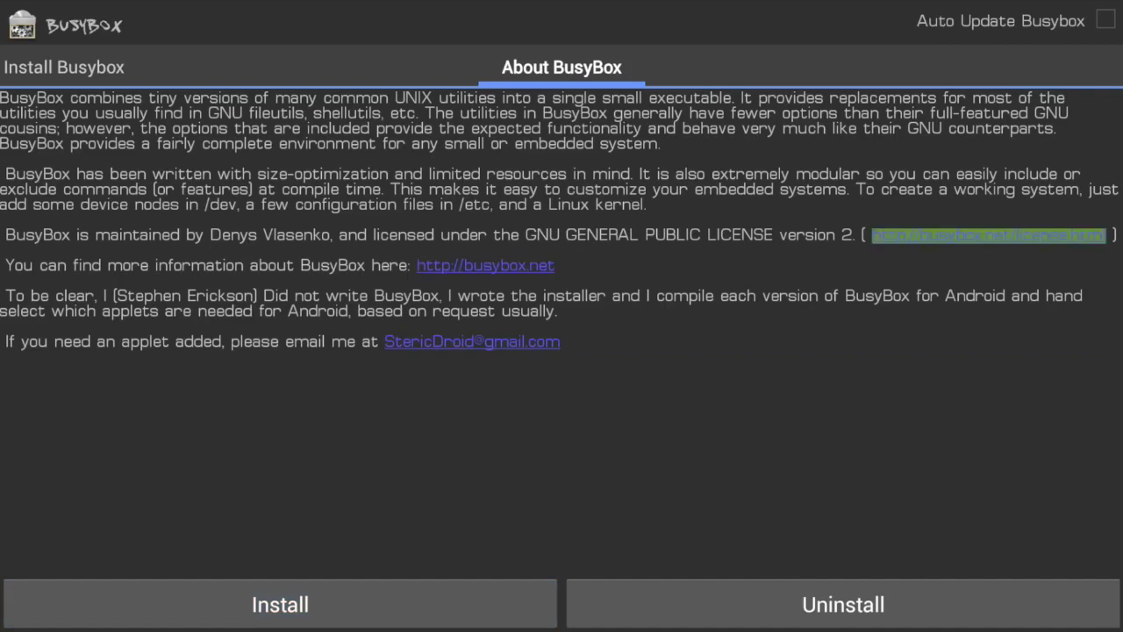
{"action": "key", "text": "Down"}
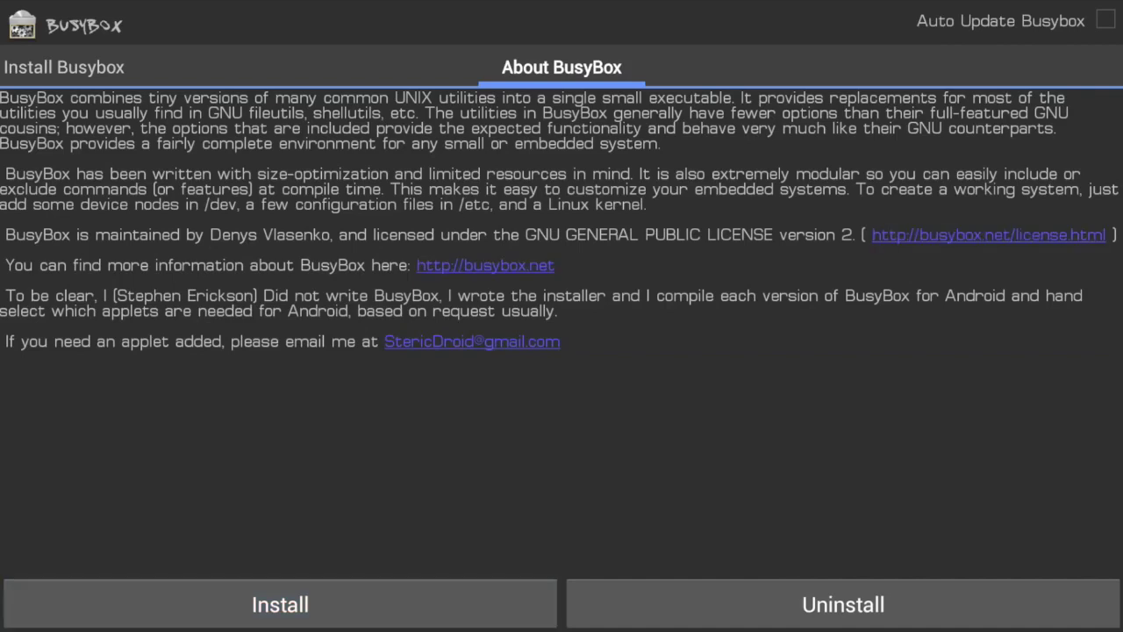
{"action": "key", "text": "Up"}
{"action": "key", "text": "Up"}
{"action": "key", "text": "Up"}
{"action": "key", "text": "Up"}
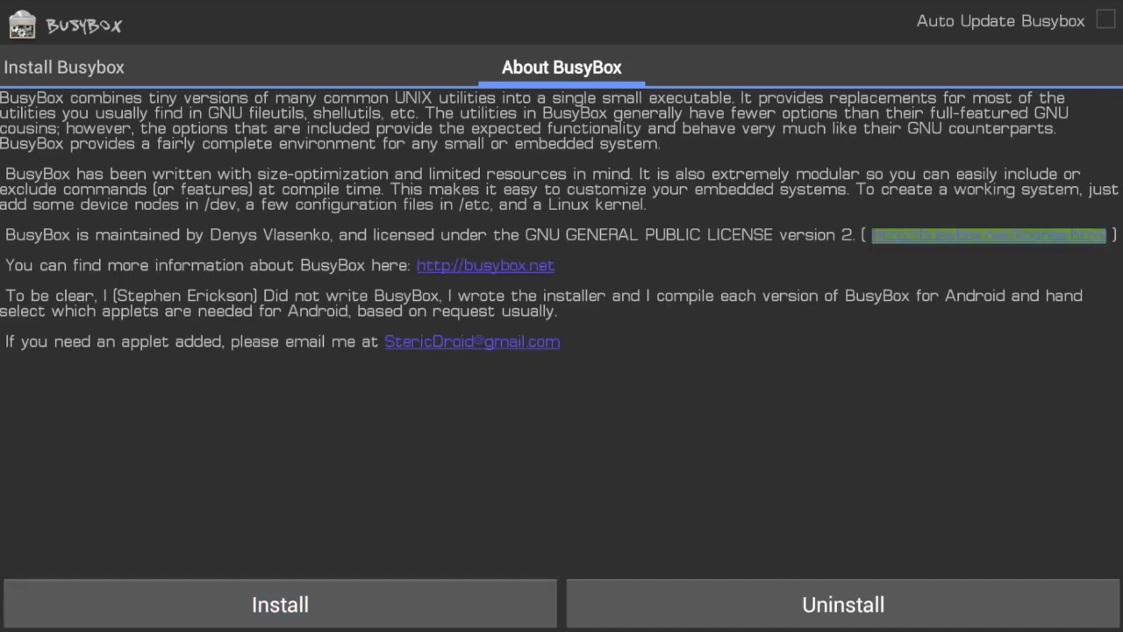
{"action": "key", "text": "Down"}
{"action": "key", "text": "Left"}
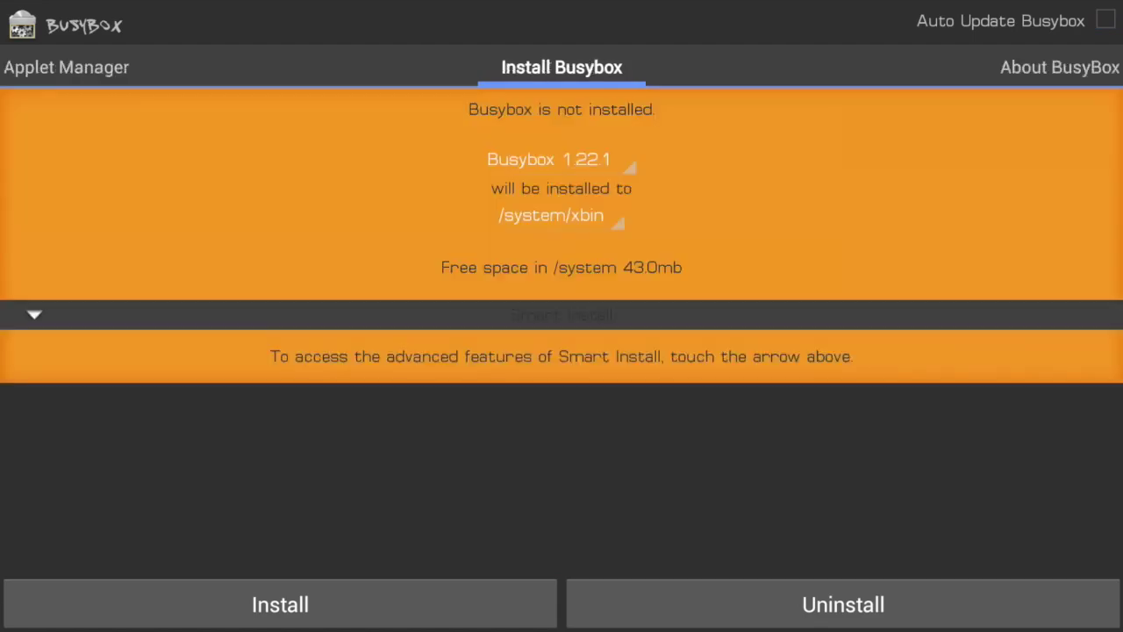
{"action": "key", "text": "Left"}
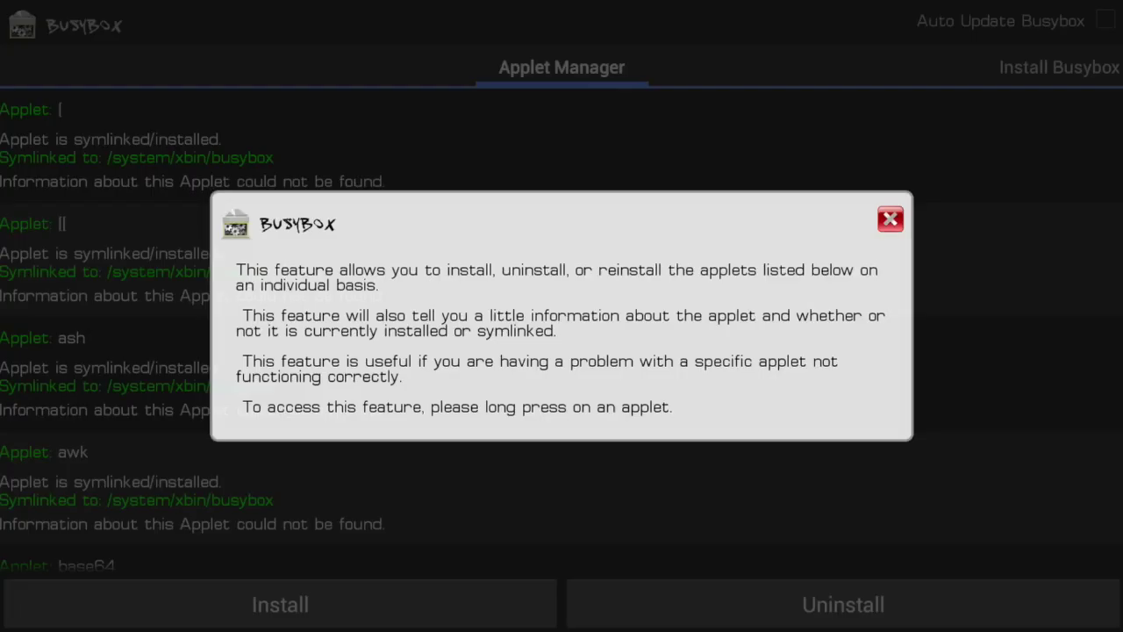
{"action": "key", "text": "Escape"}
{"action": "key", "text": "Right"}
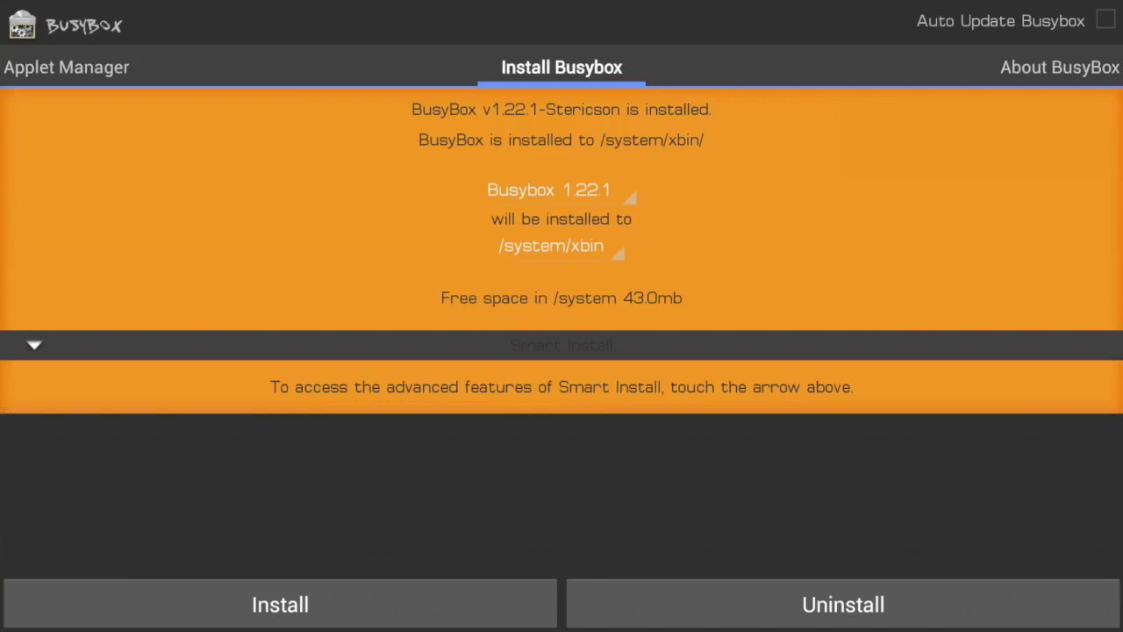
{"action": "key", "text": "Escape"}
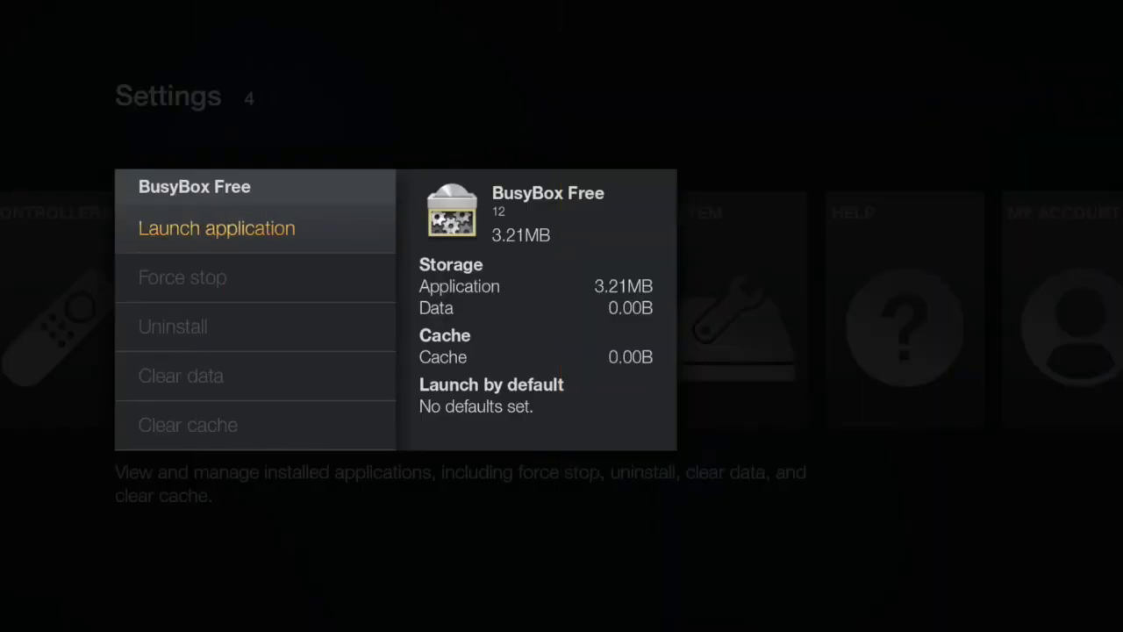